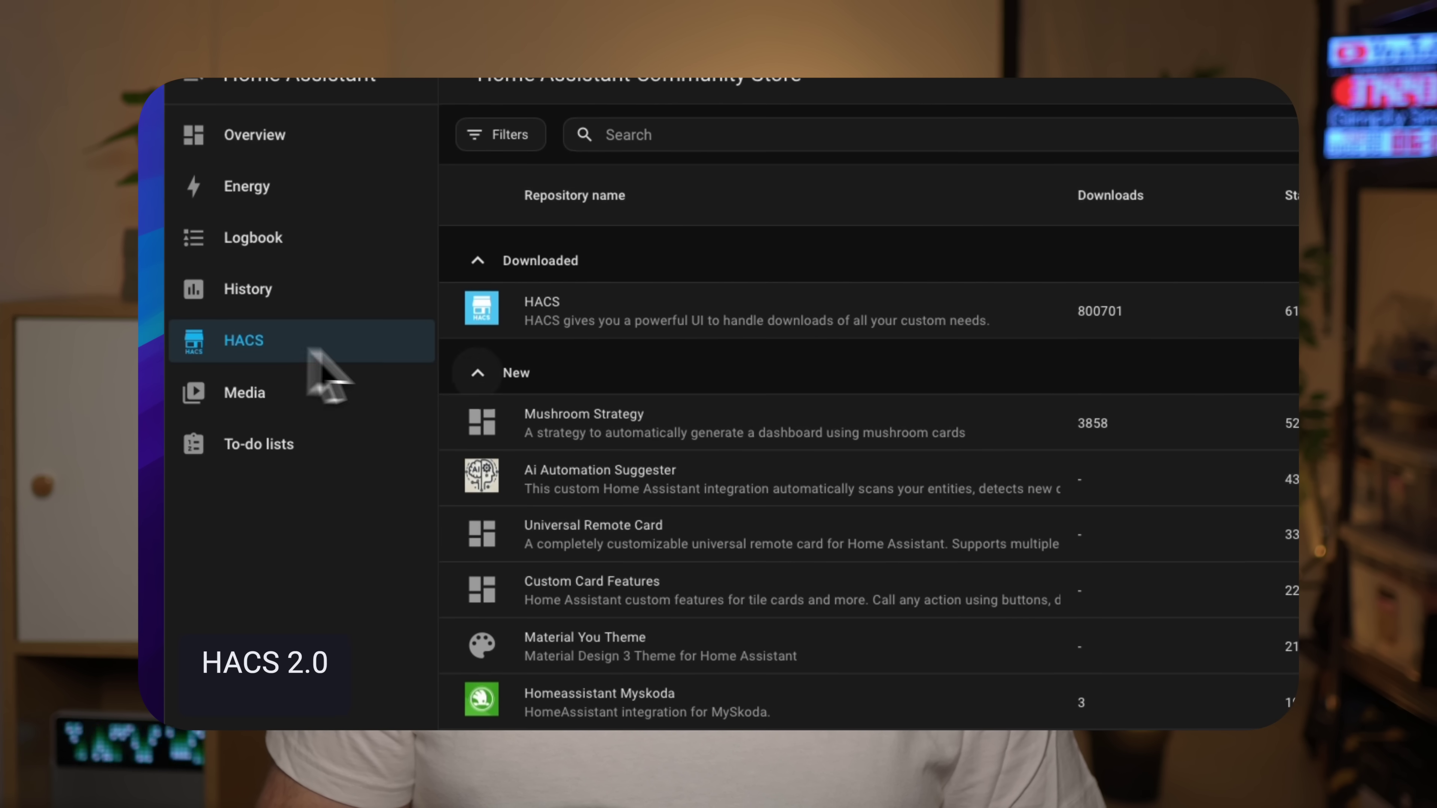
# List running containers, open a bash shell in homeassistant, and run the HACS install script
pyautogui.scroll(-6, 662, 390)
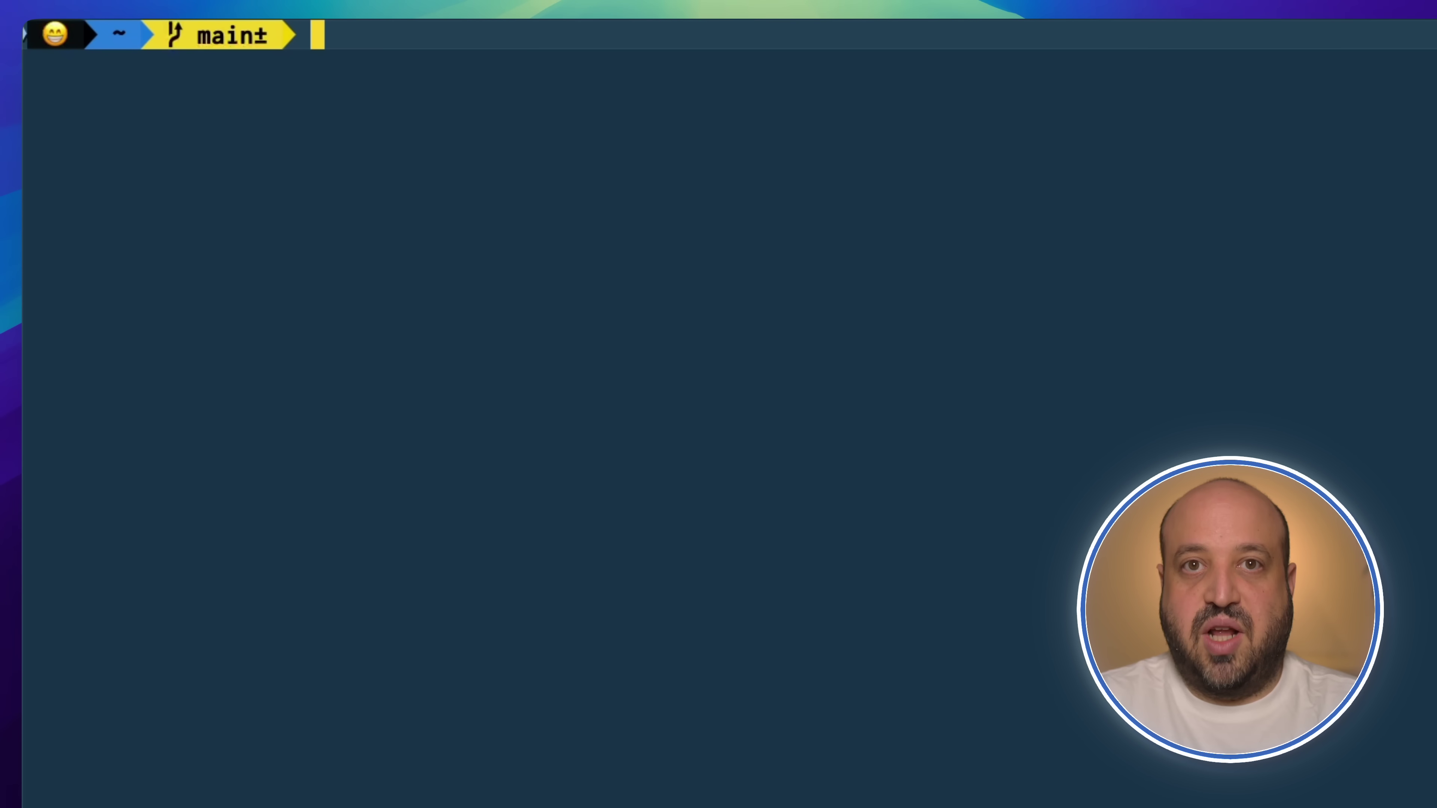
pyautogui.write('ps')
pyautogui.press('Return')
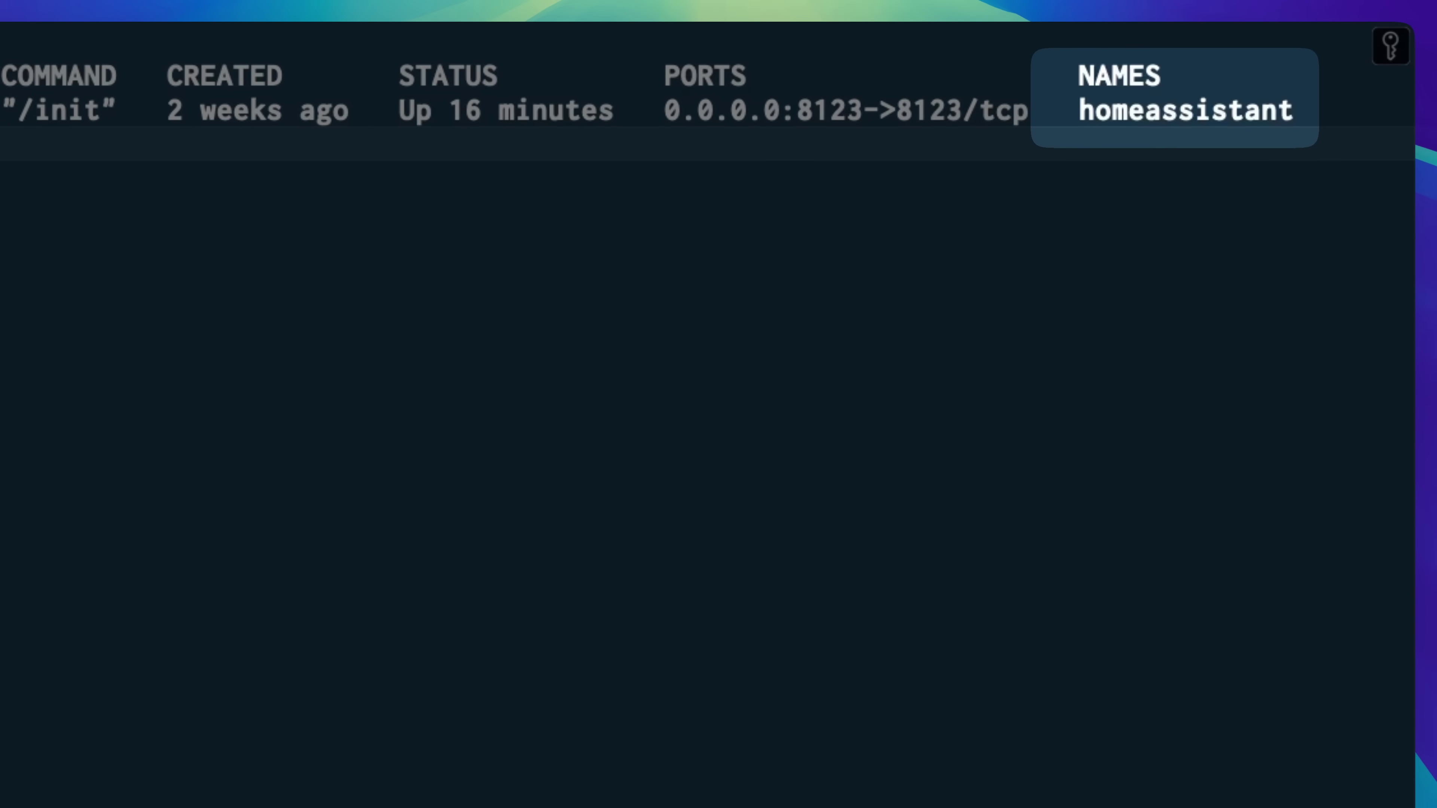
pyautogui.write('docker exe')
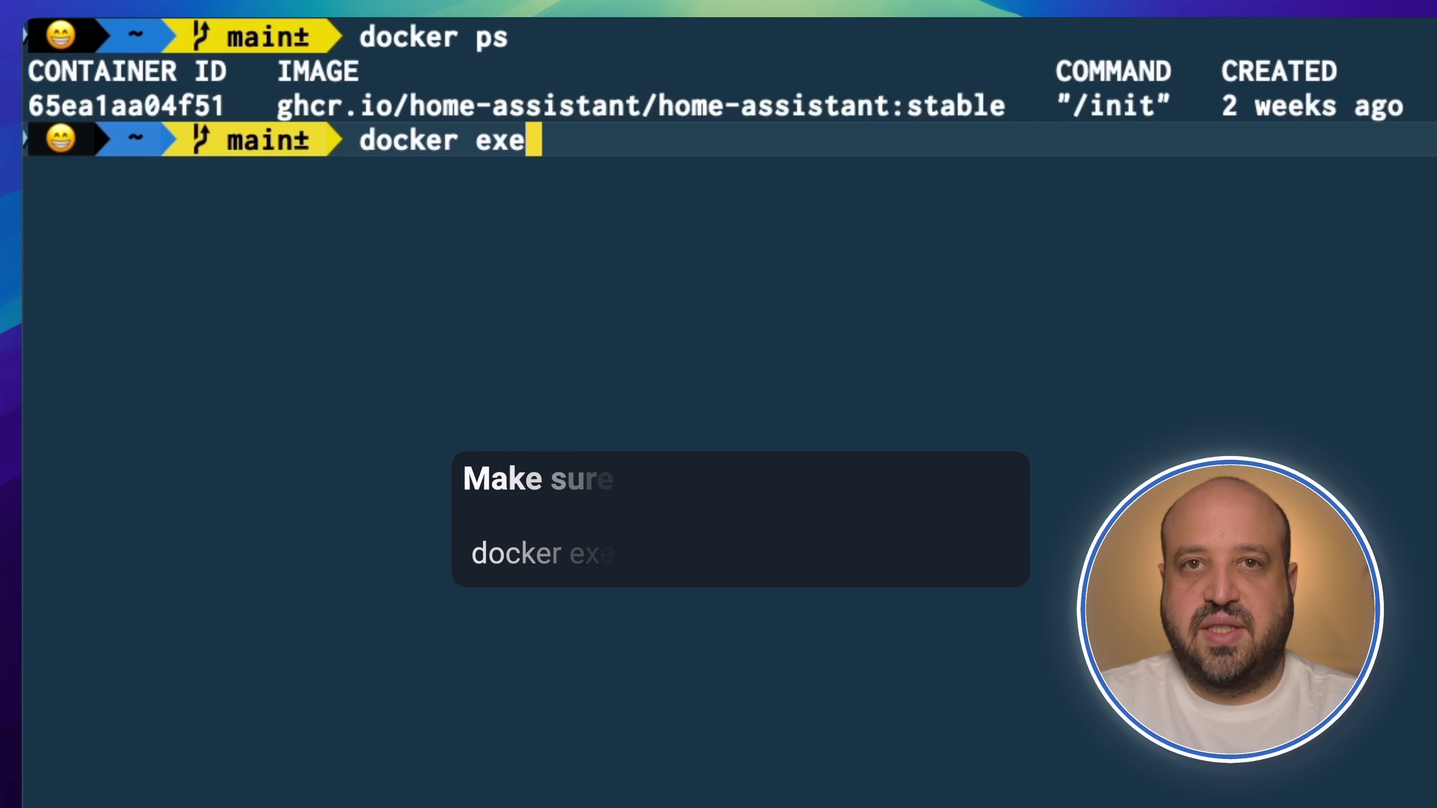
pyautogui.write('c -it homeas')
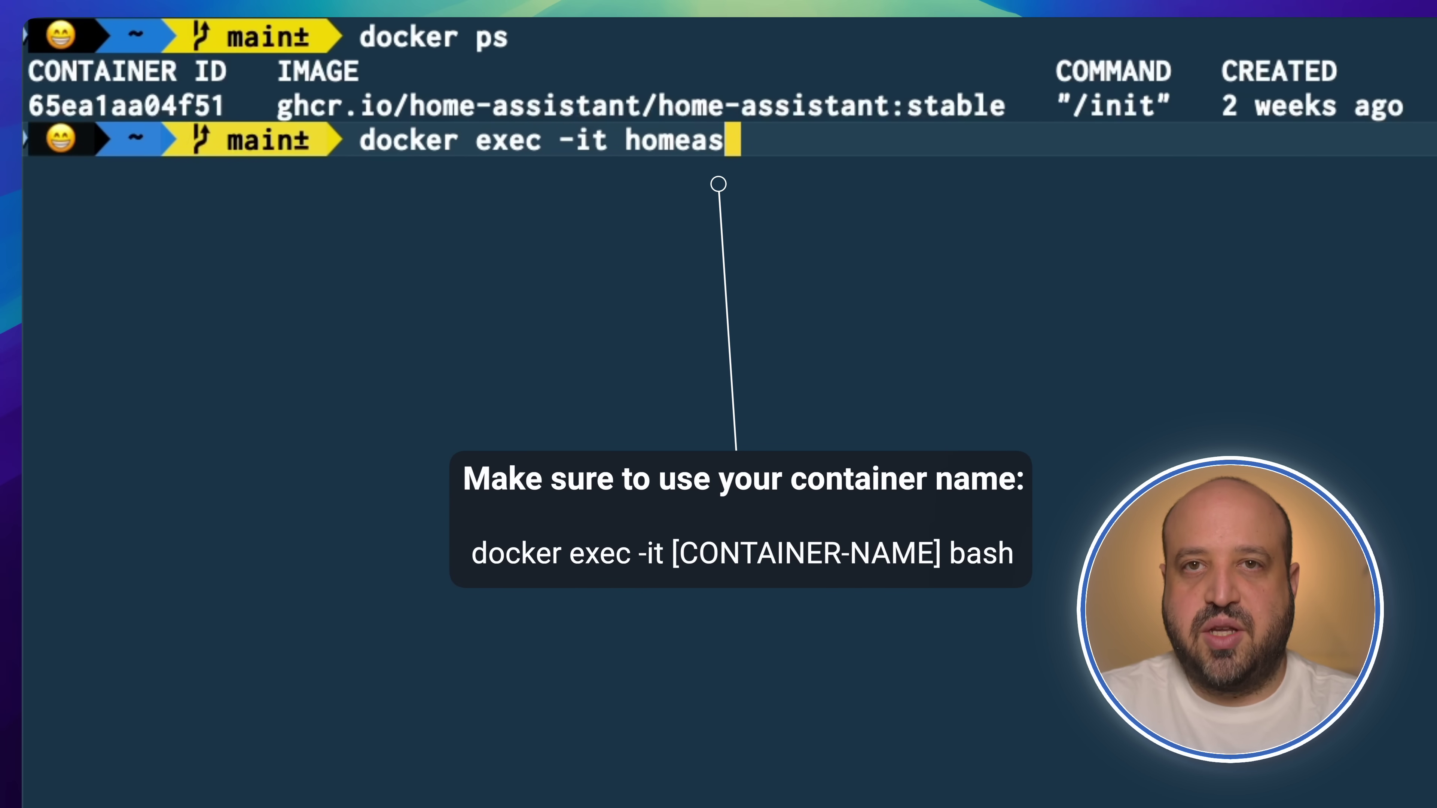
pyautogui.write('sistant bash')
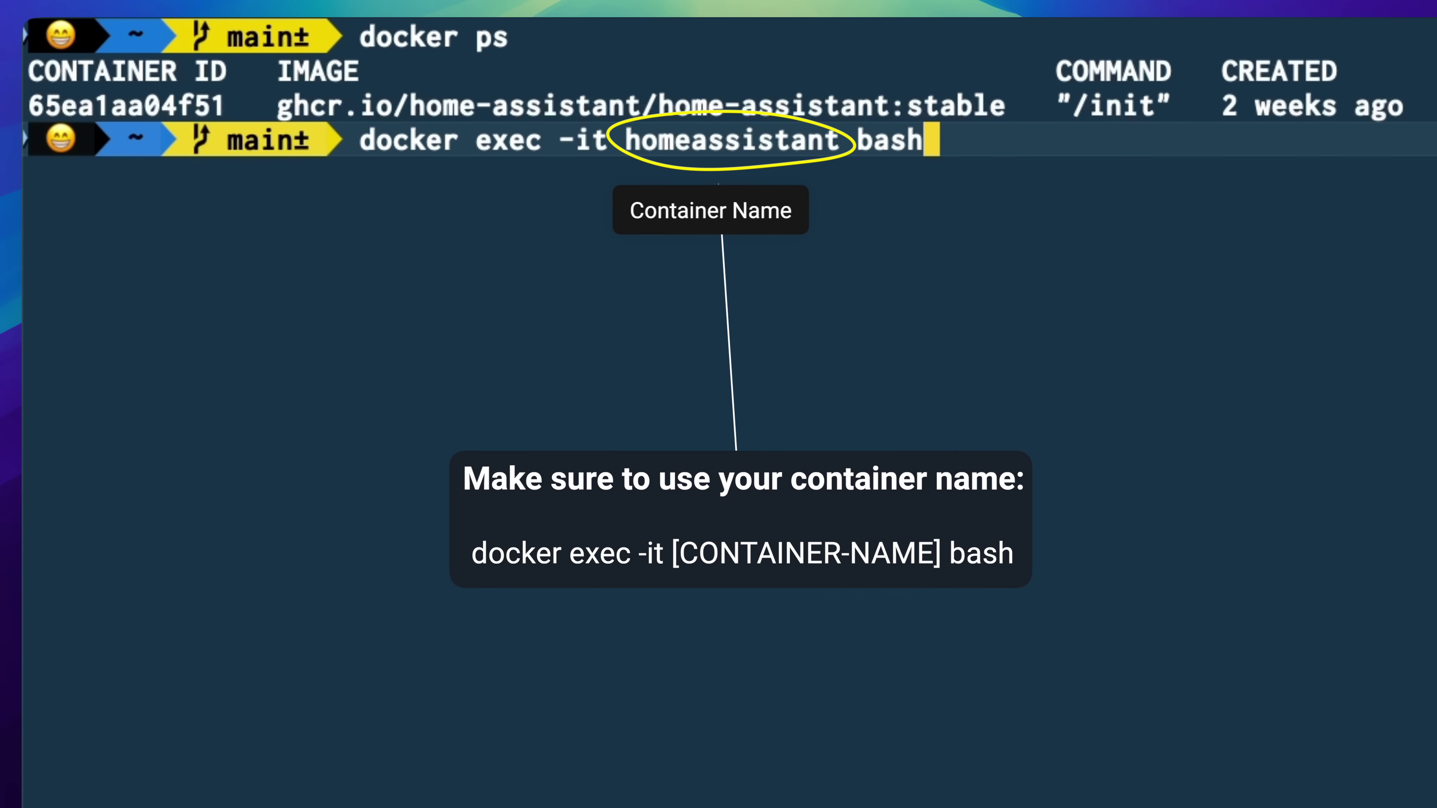
pyautogui.press('Return')
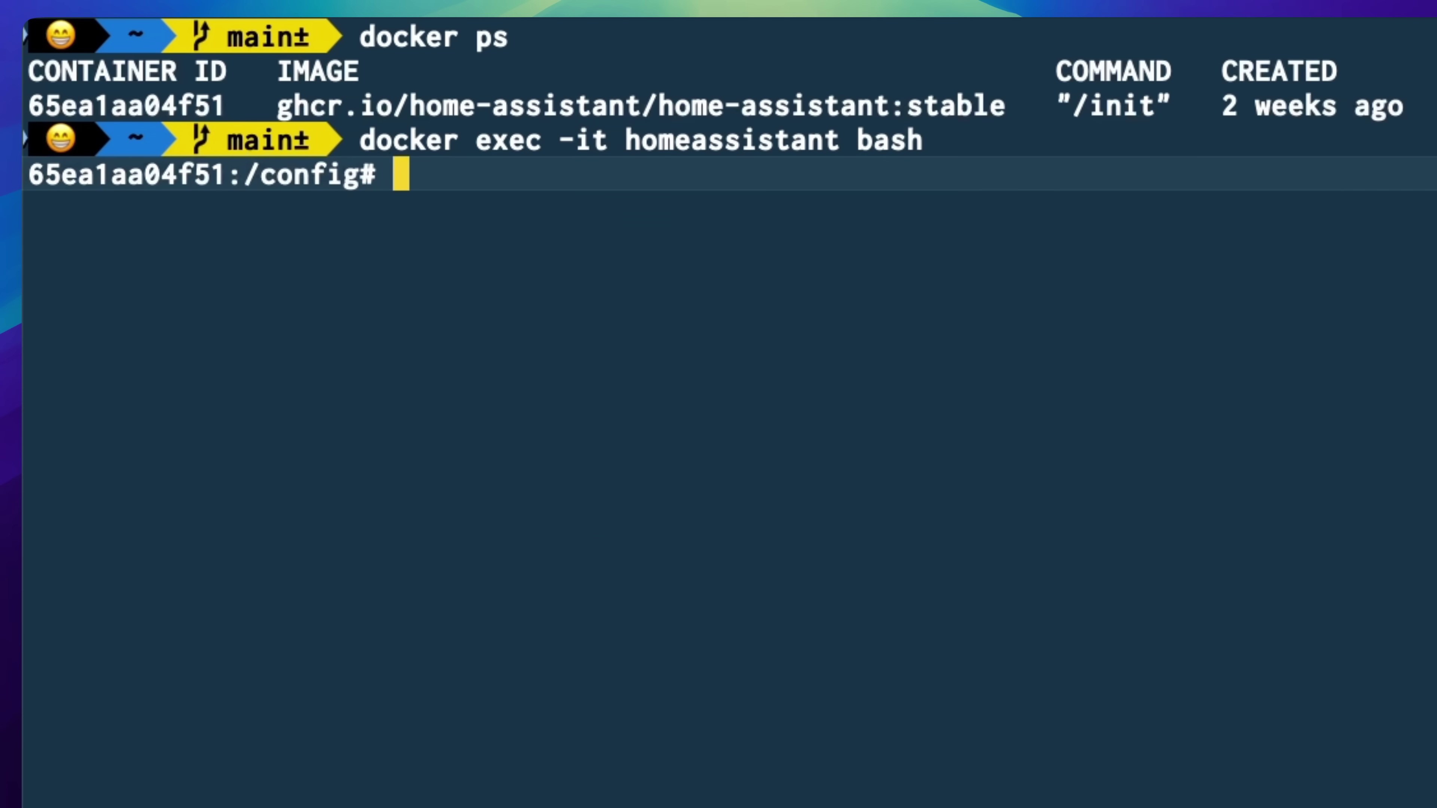
pyautogui.write('wget -O - https://get.hacs.xyz | bash -')
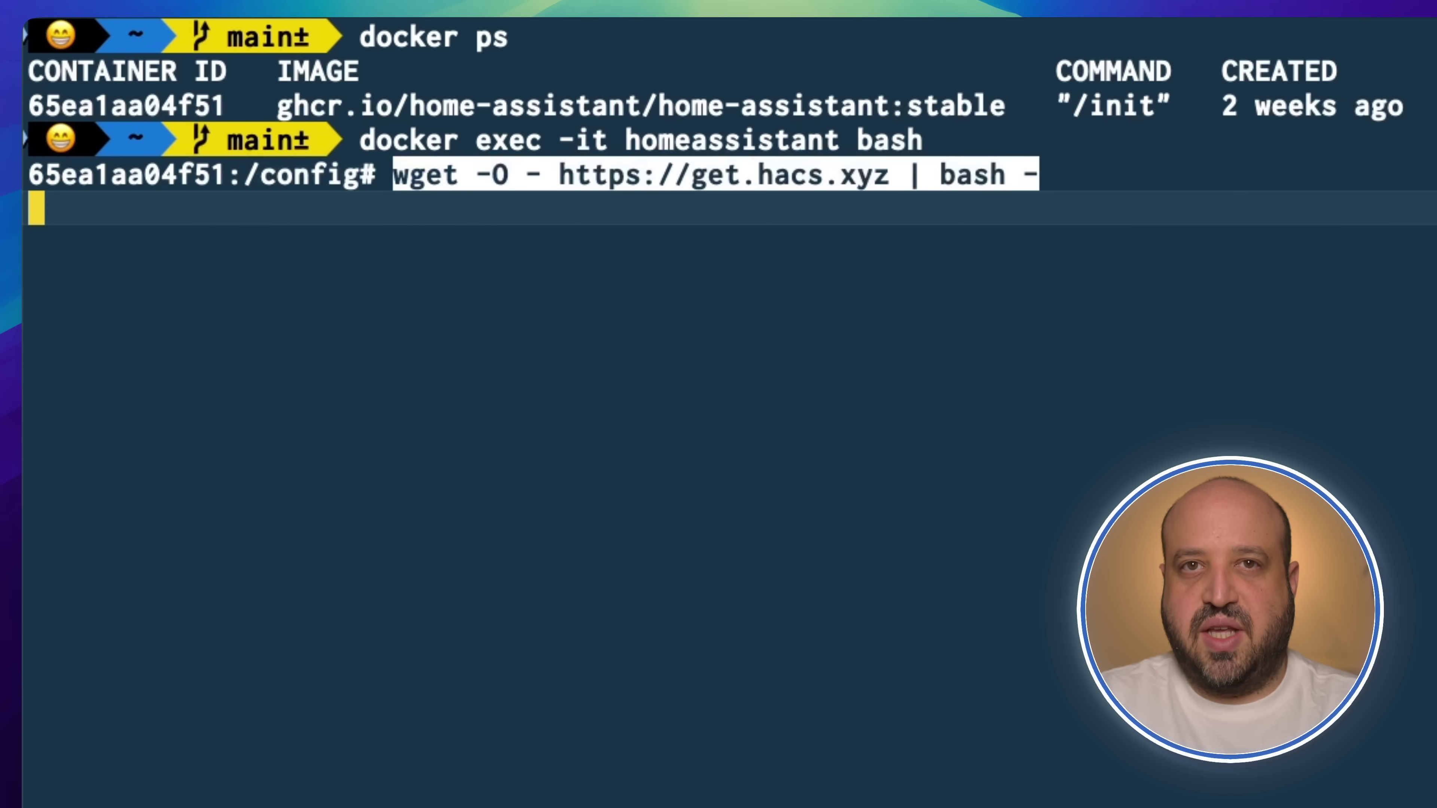
pyautogui.press('Return')
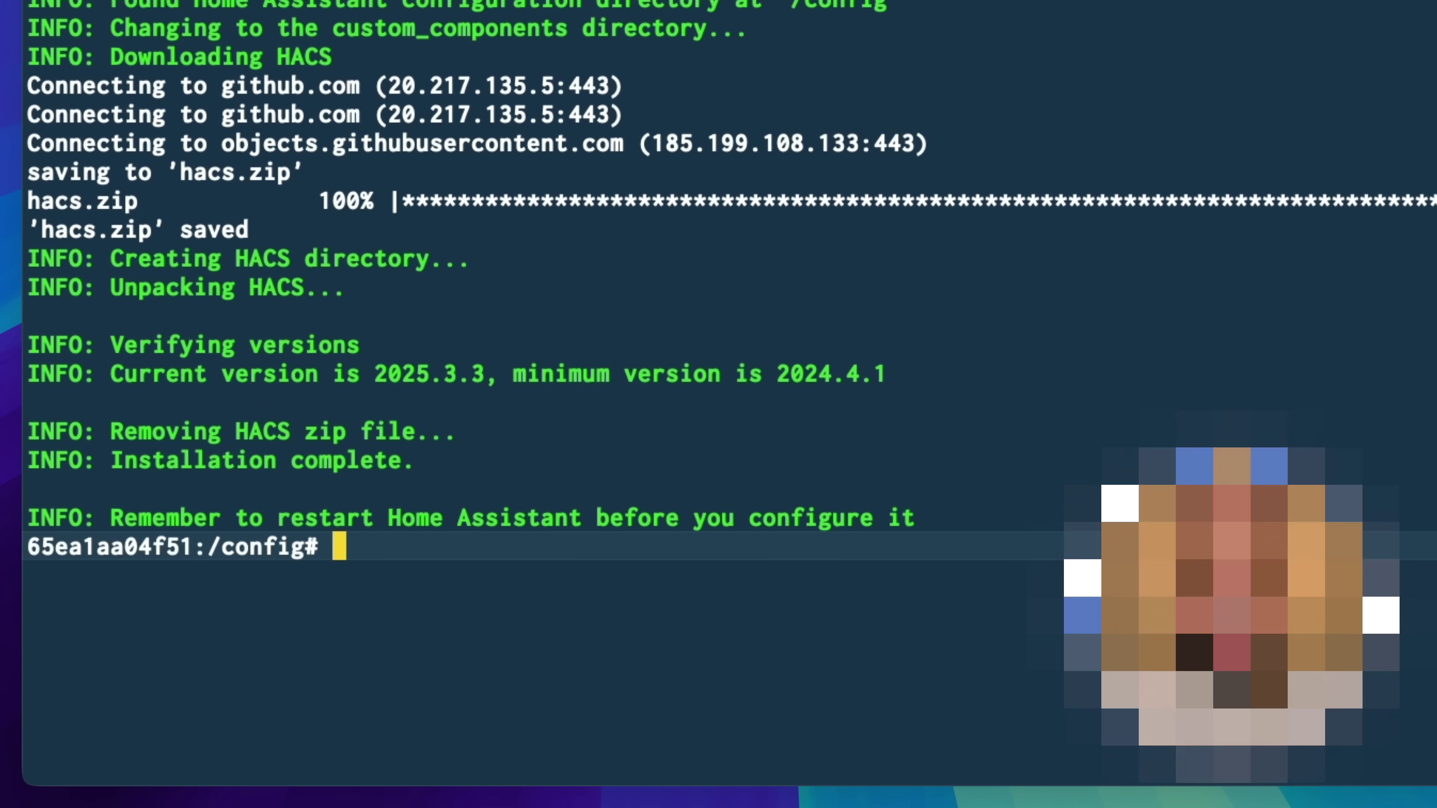
# Exit the container shell and restart the homeassistant container
pyautogui.write('exi')
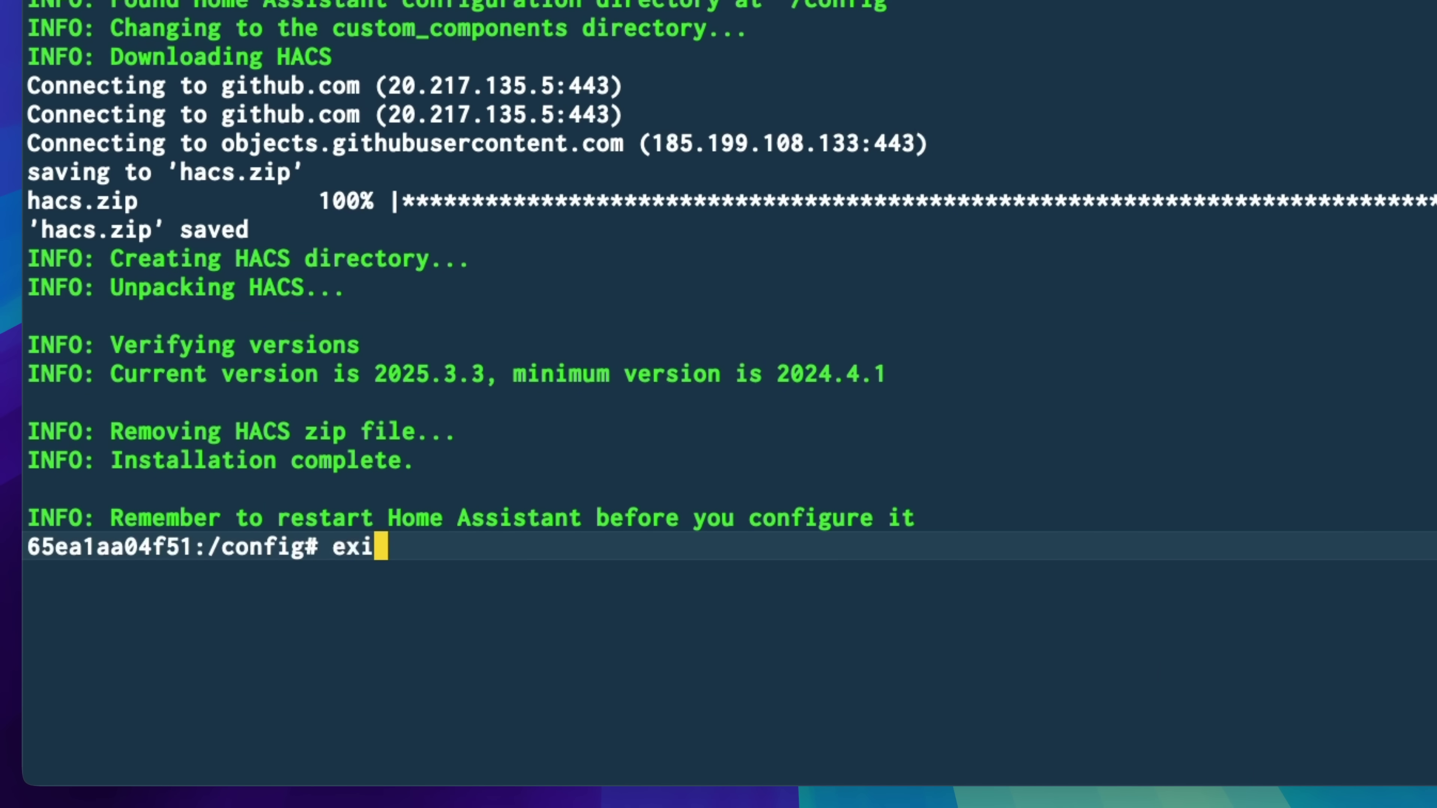
pyautogui.write('t')
pyautogui.press('Return')
pyautogui.write('do')
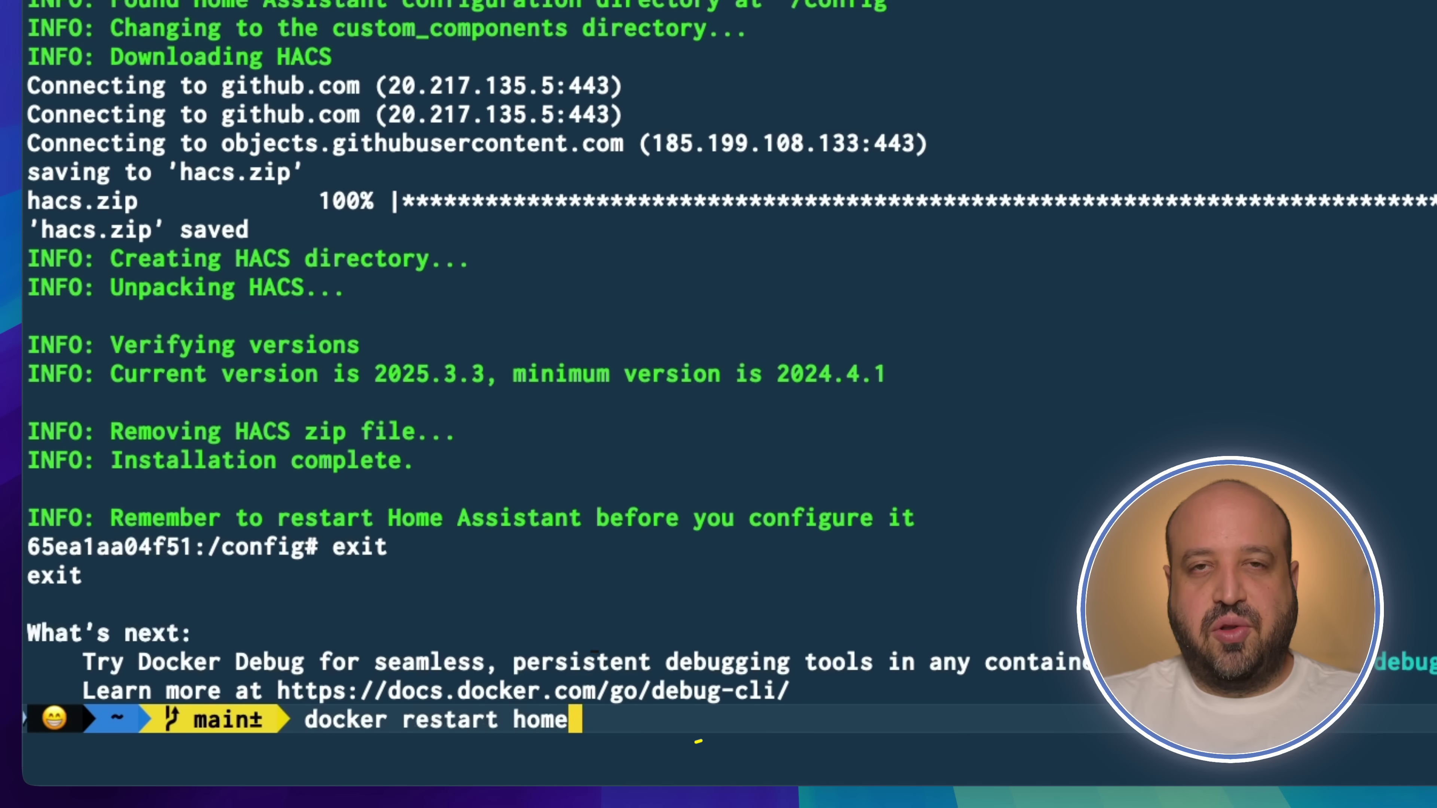
pyautogui.write('nt')
pyautogui.press('Return')
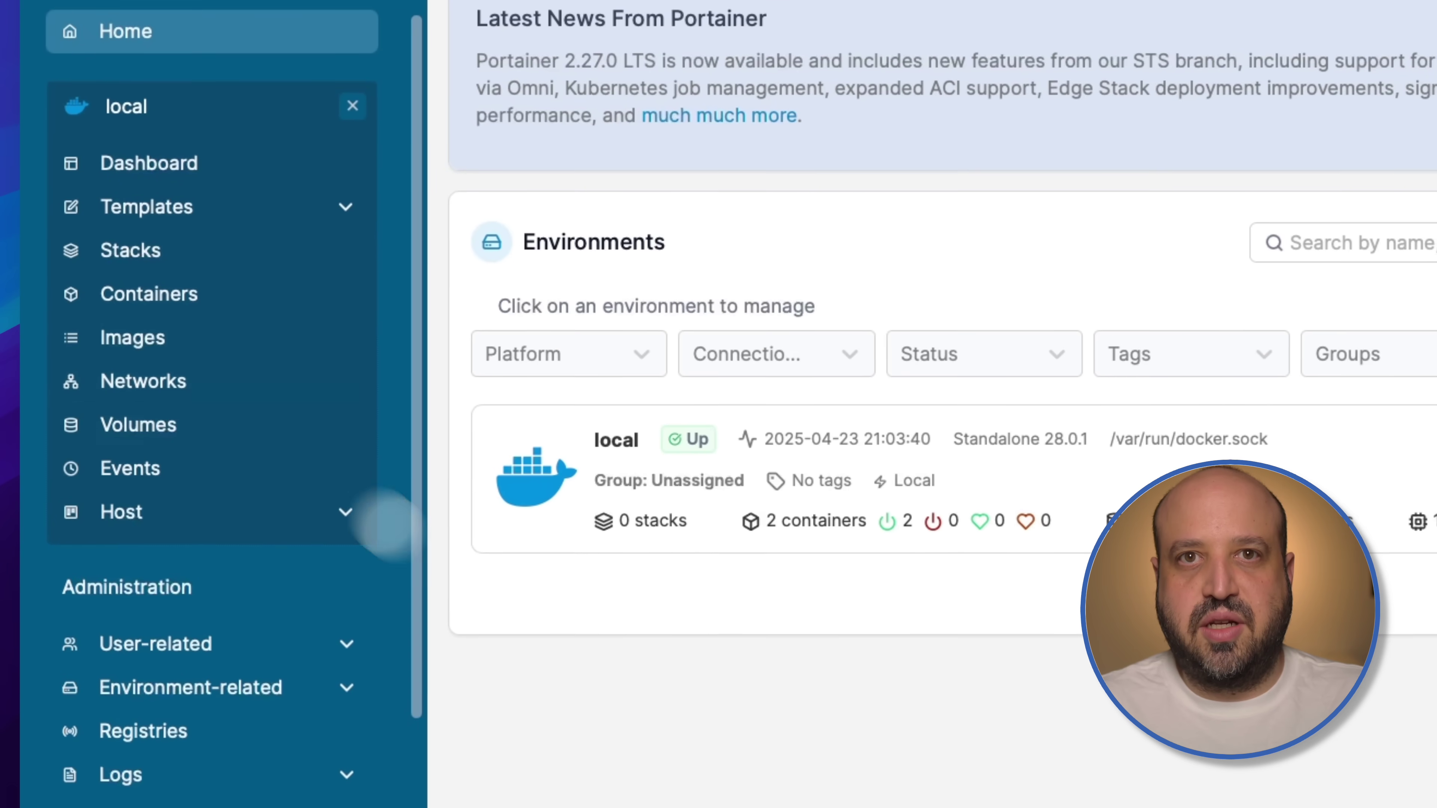
# Run the HACS wget script in homeassistant's Portainer exec console, then restart the container
pyautogui.click(170, 299)
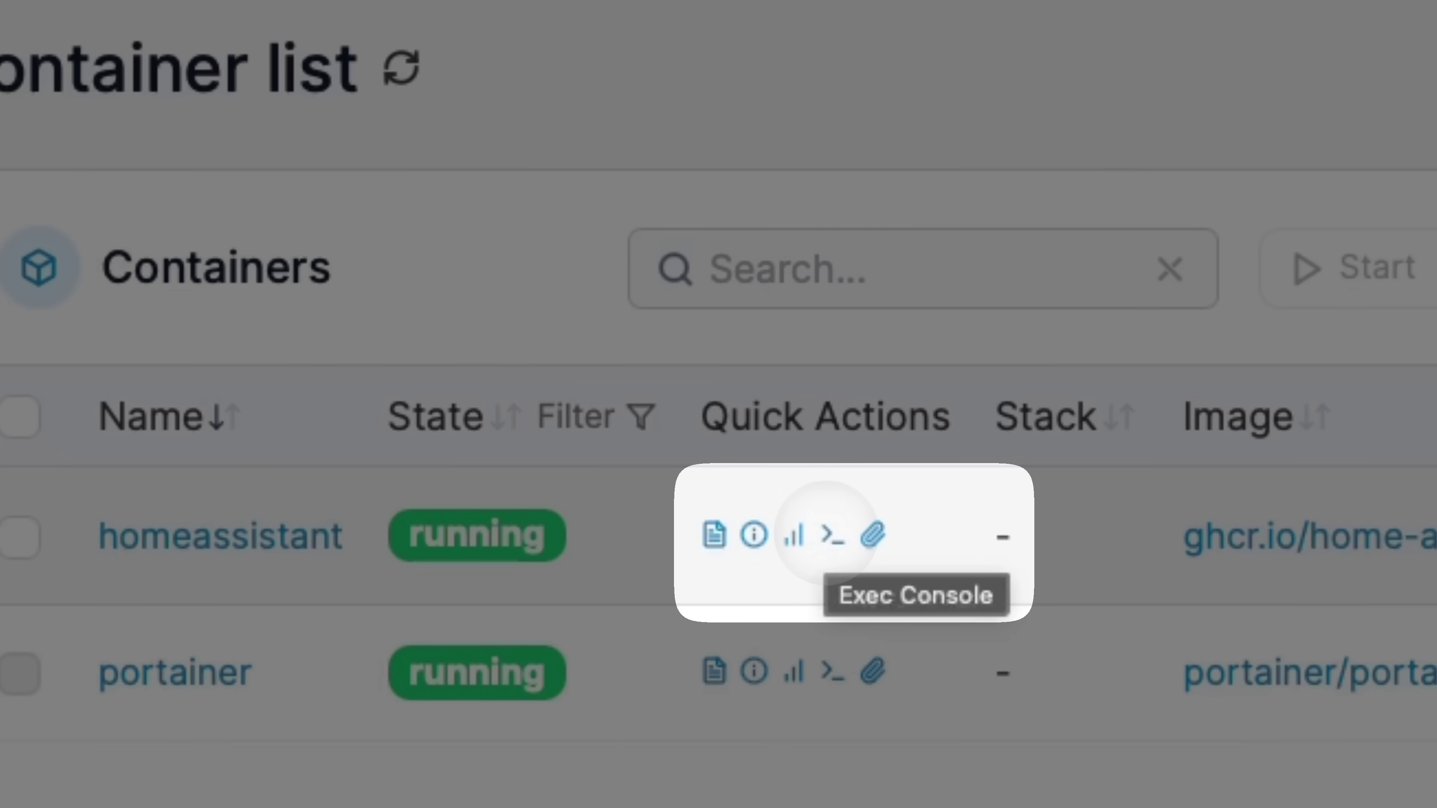
pyautogui.click(832, 535)
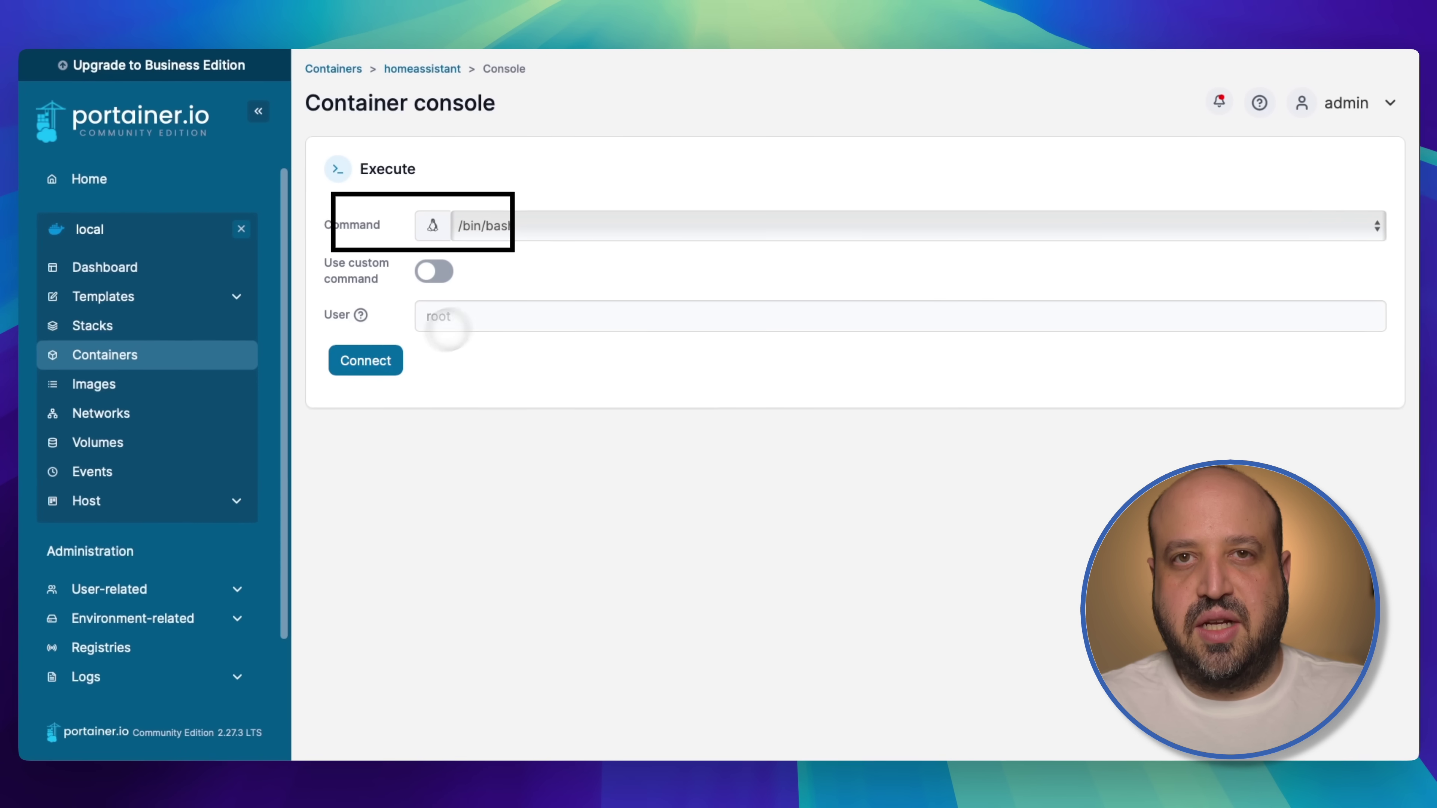
pyautogui.click(350, 365)
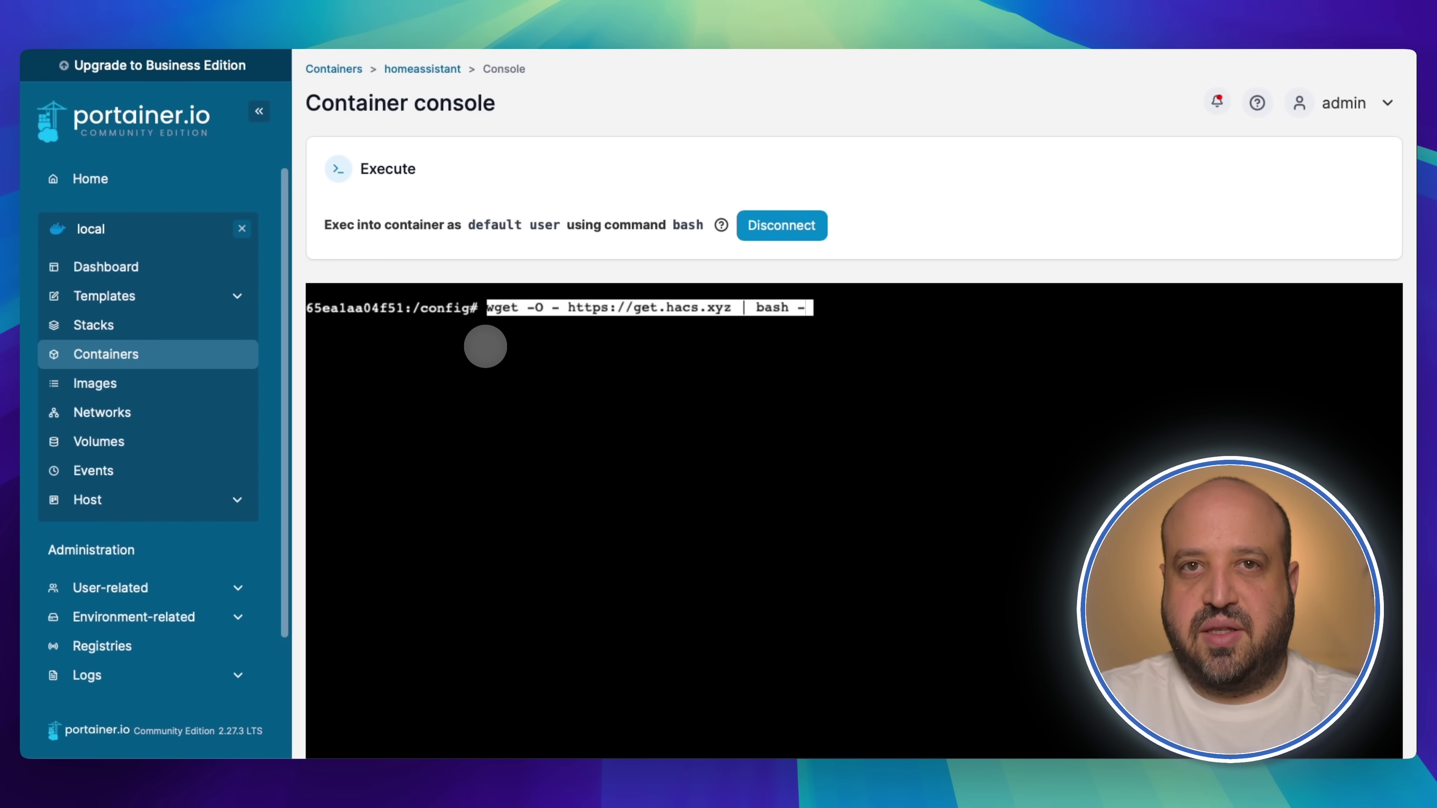
pyautogui.press('Return')
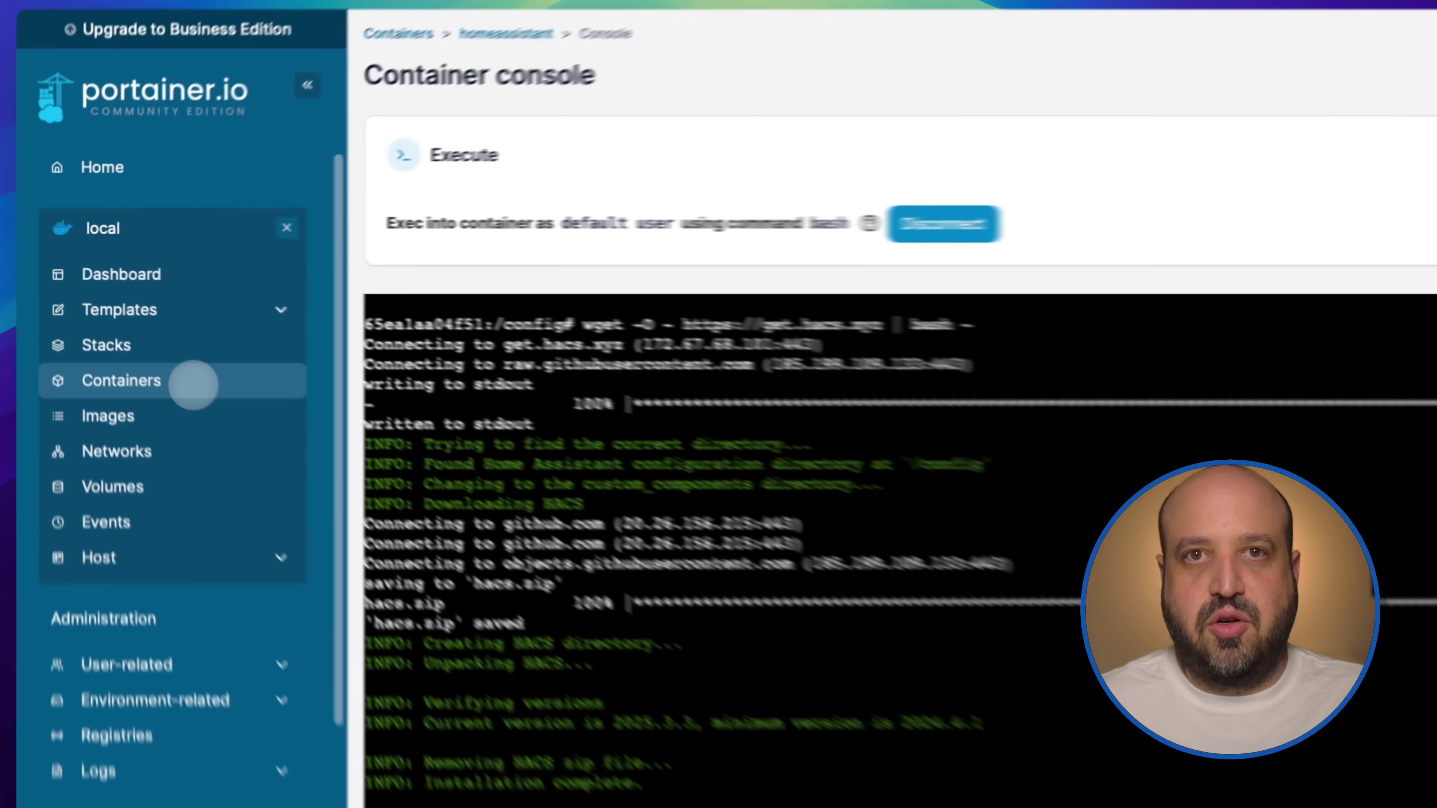
pyautogui.click(164, 356)
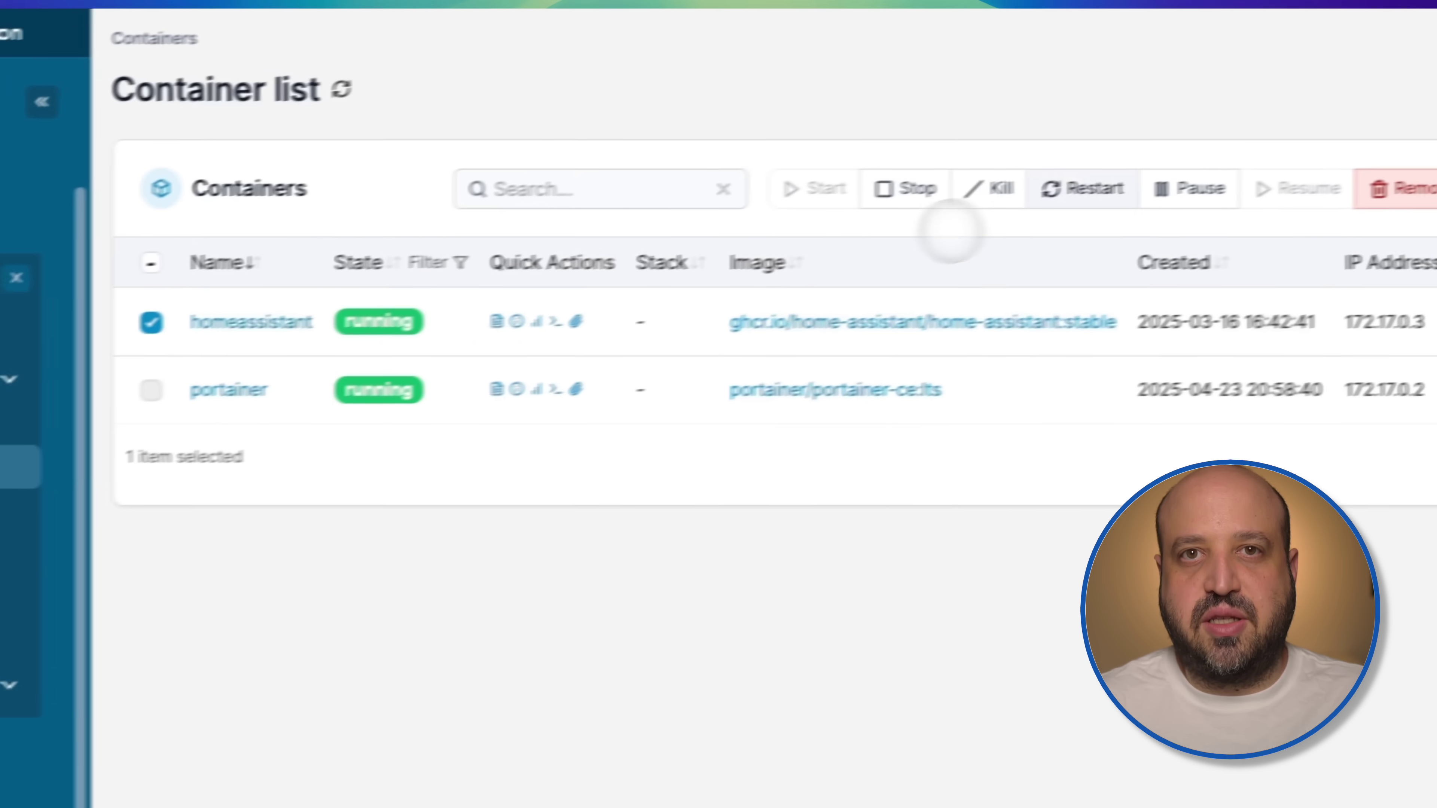
pyautogui.click(1016, 205)
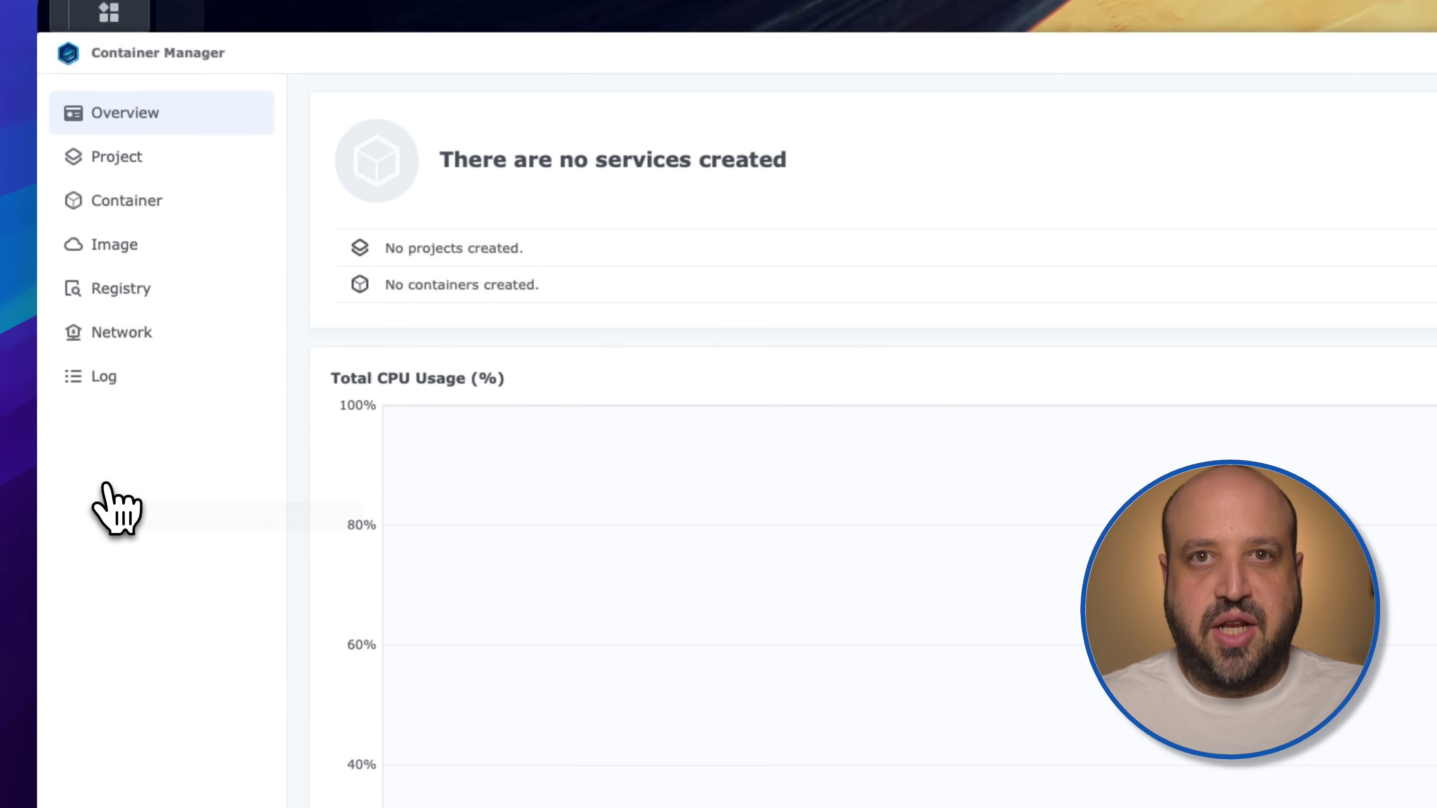
# Open a bash terminal for homeassistant in Container Manager and run the HACS install command
pyautogui.click(158, 203)
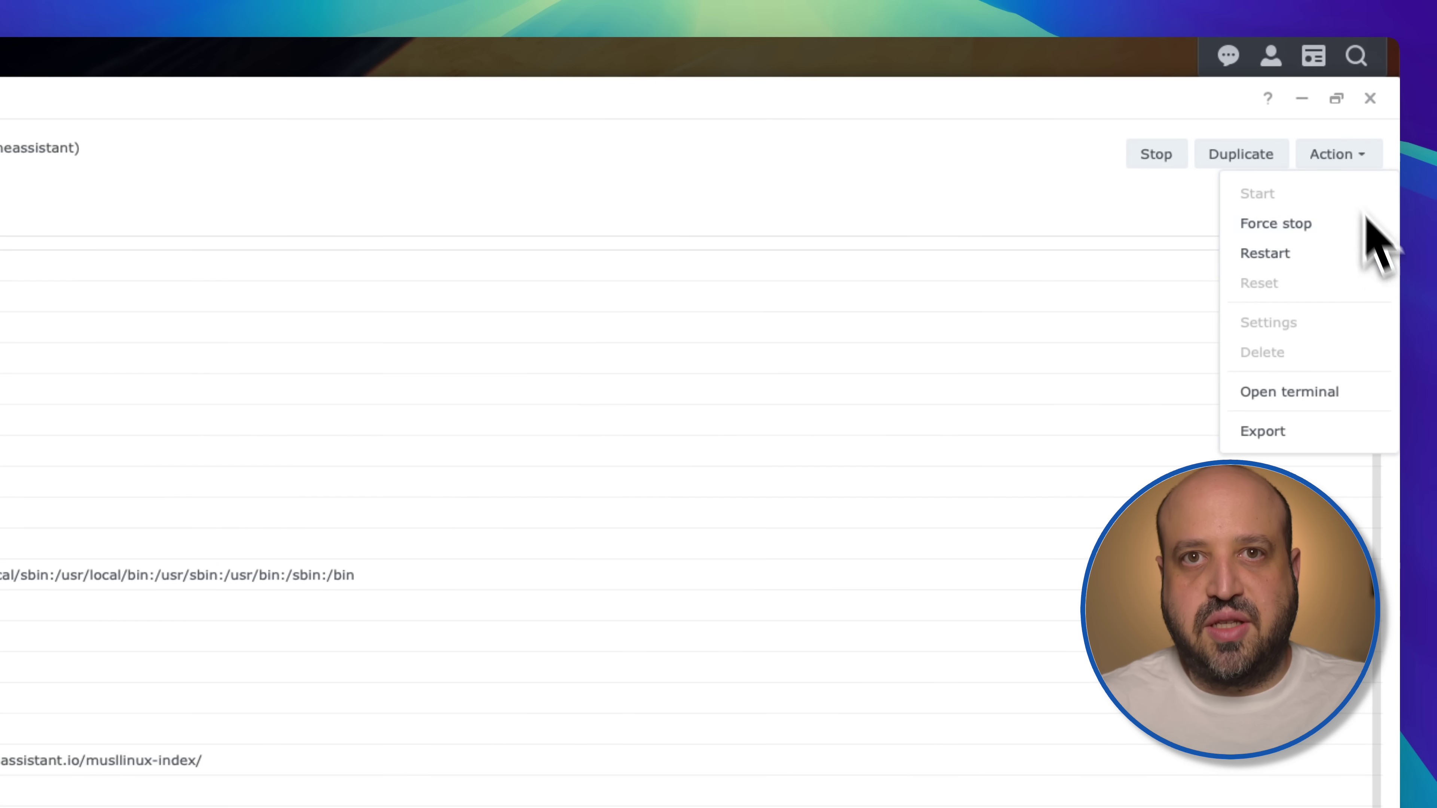
pyautogui.click(1373, 397)
pyautogui.click(386, 313)
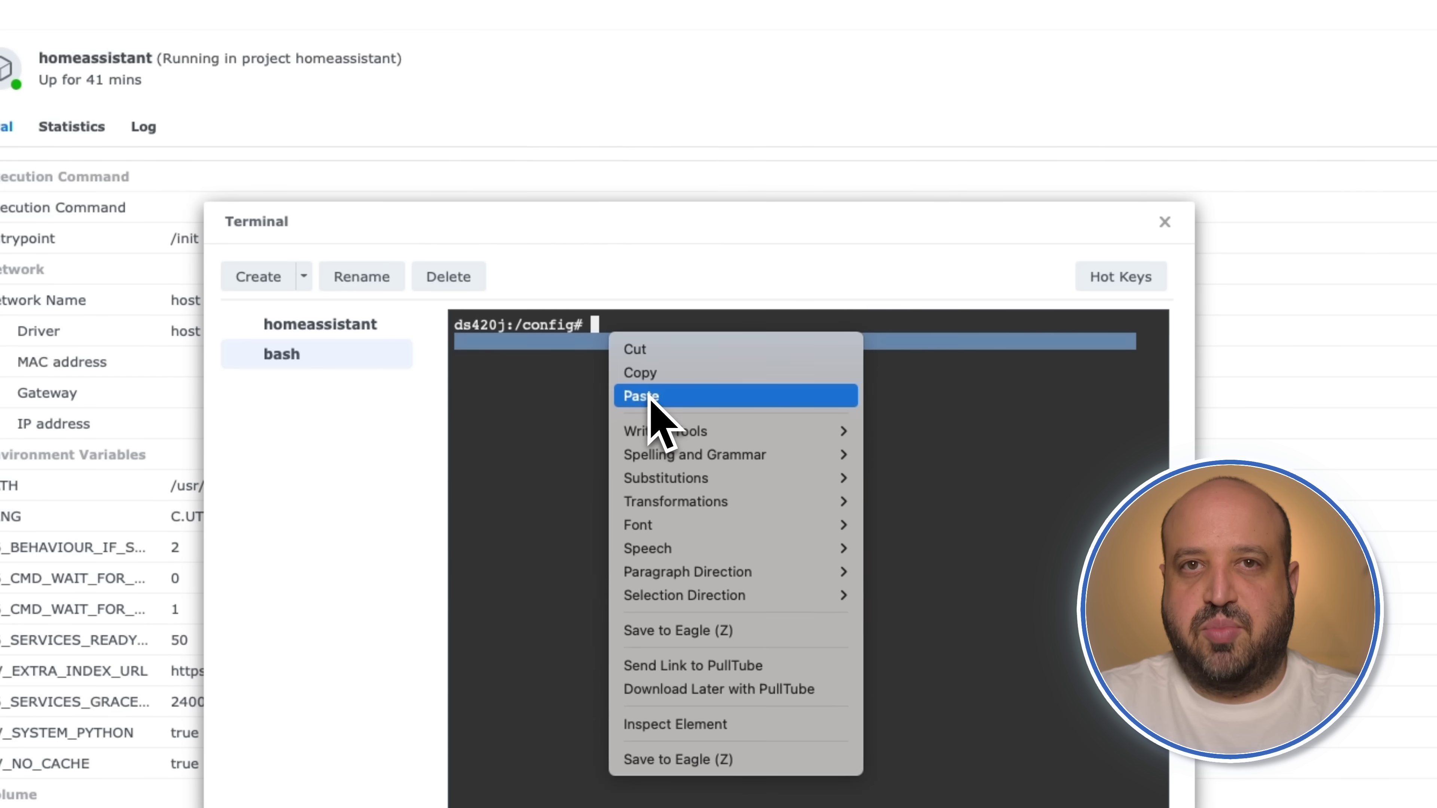
pyautogui.click(645, 396)
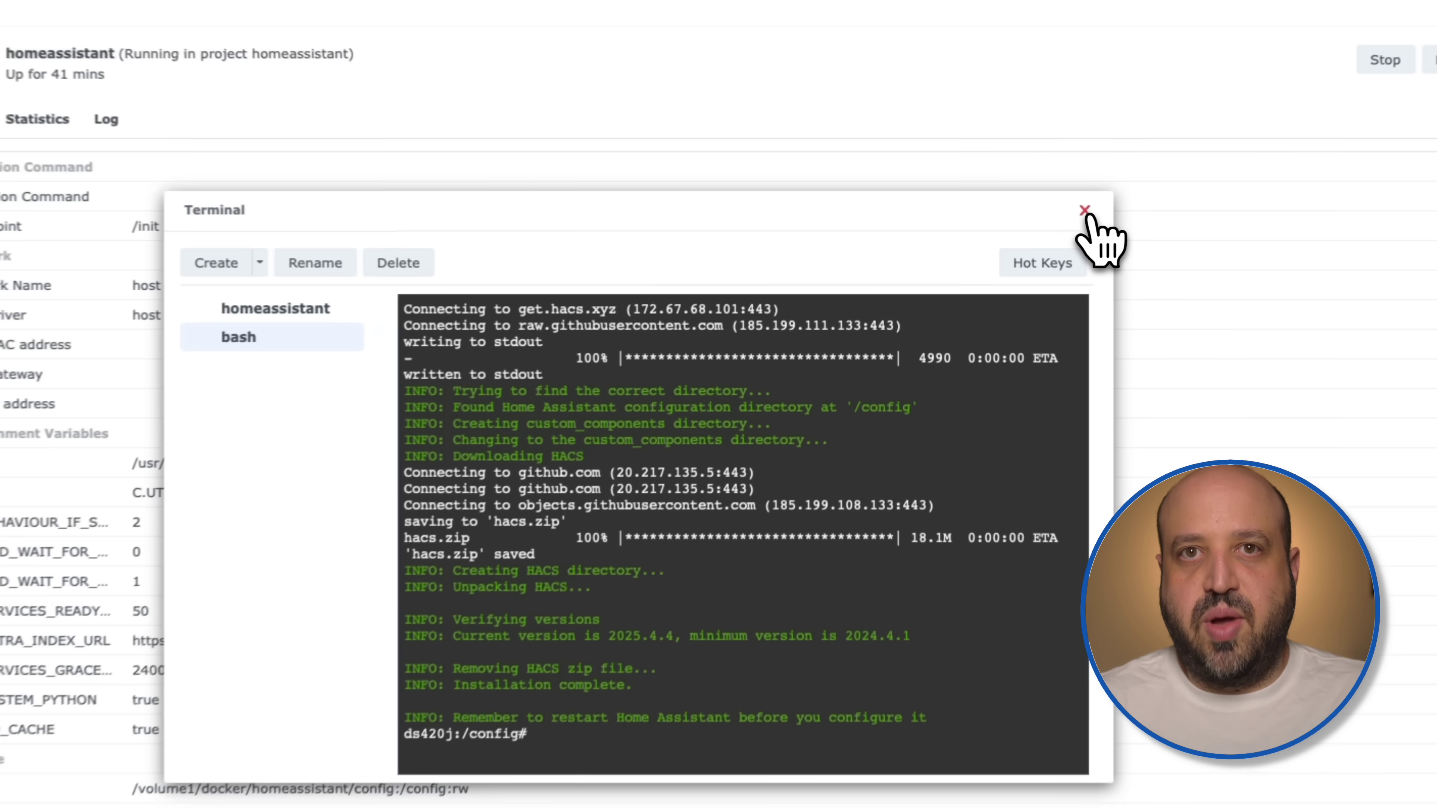
# Close all terminals and restart the homeassistant container from its Action menu
pyautogui.click(1029, 225)
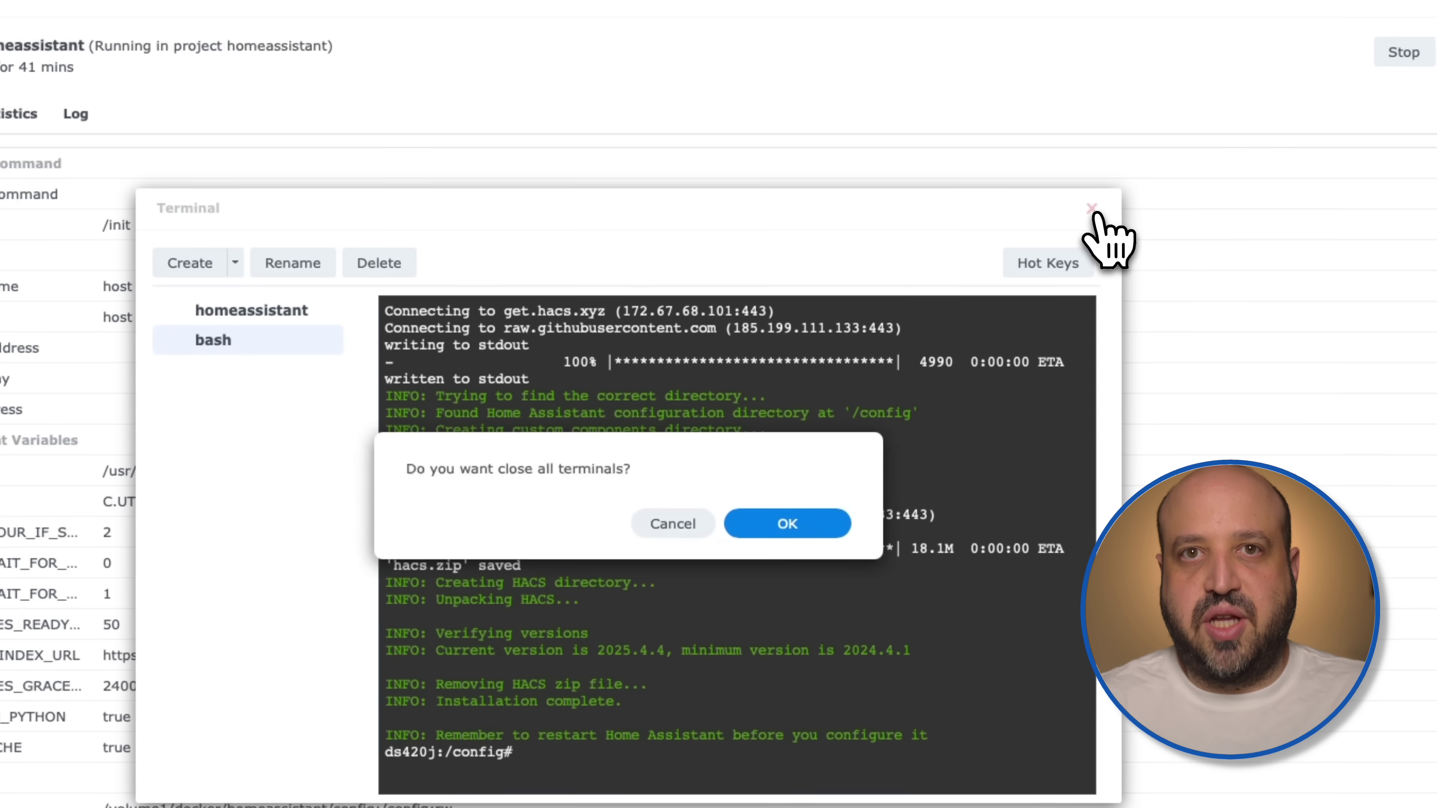
pyautogui.click(831, 523)
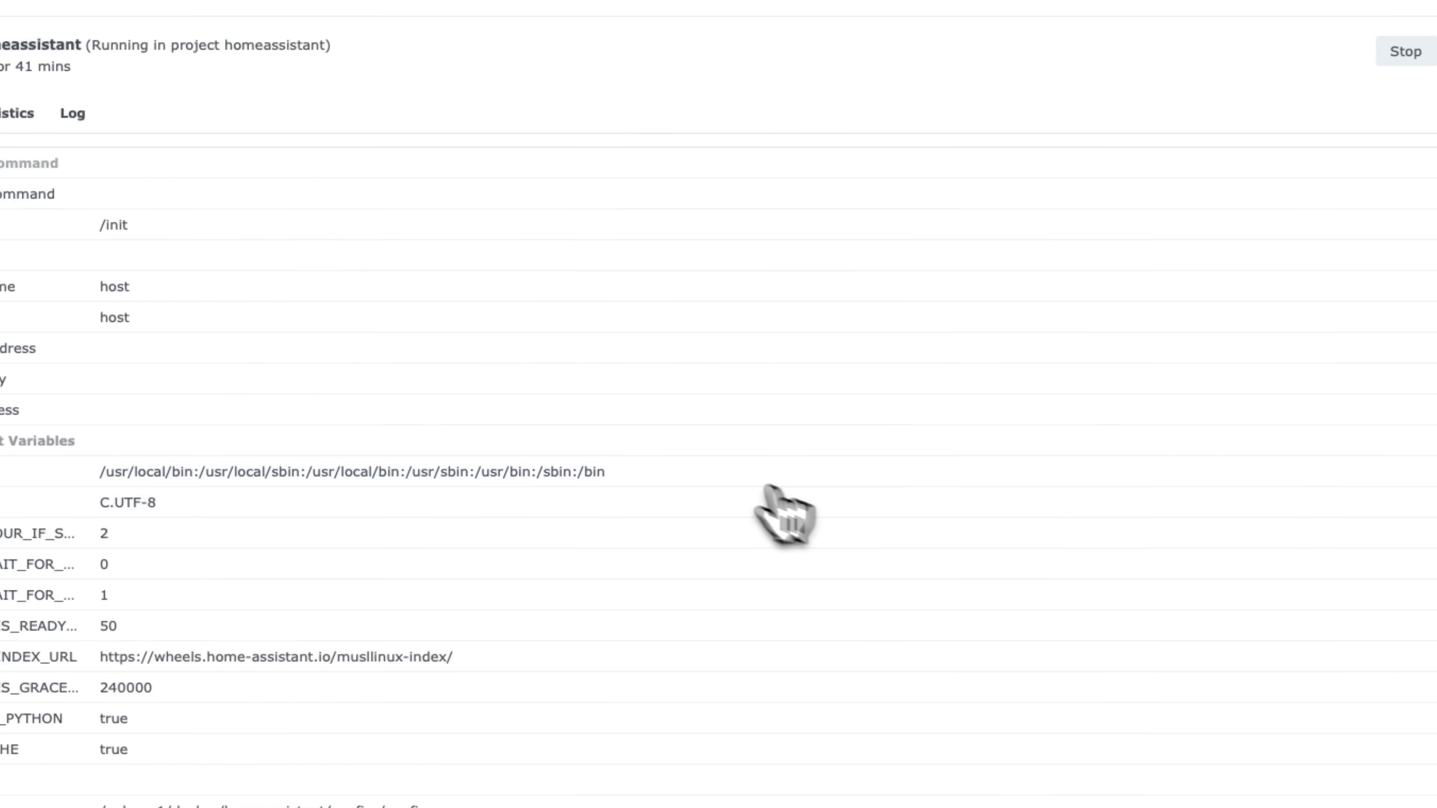
pyautogui.click(170, 256)
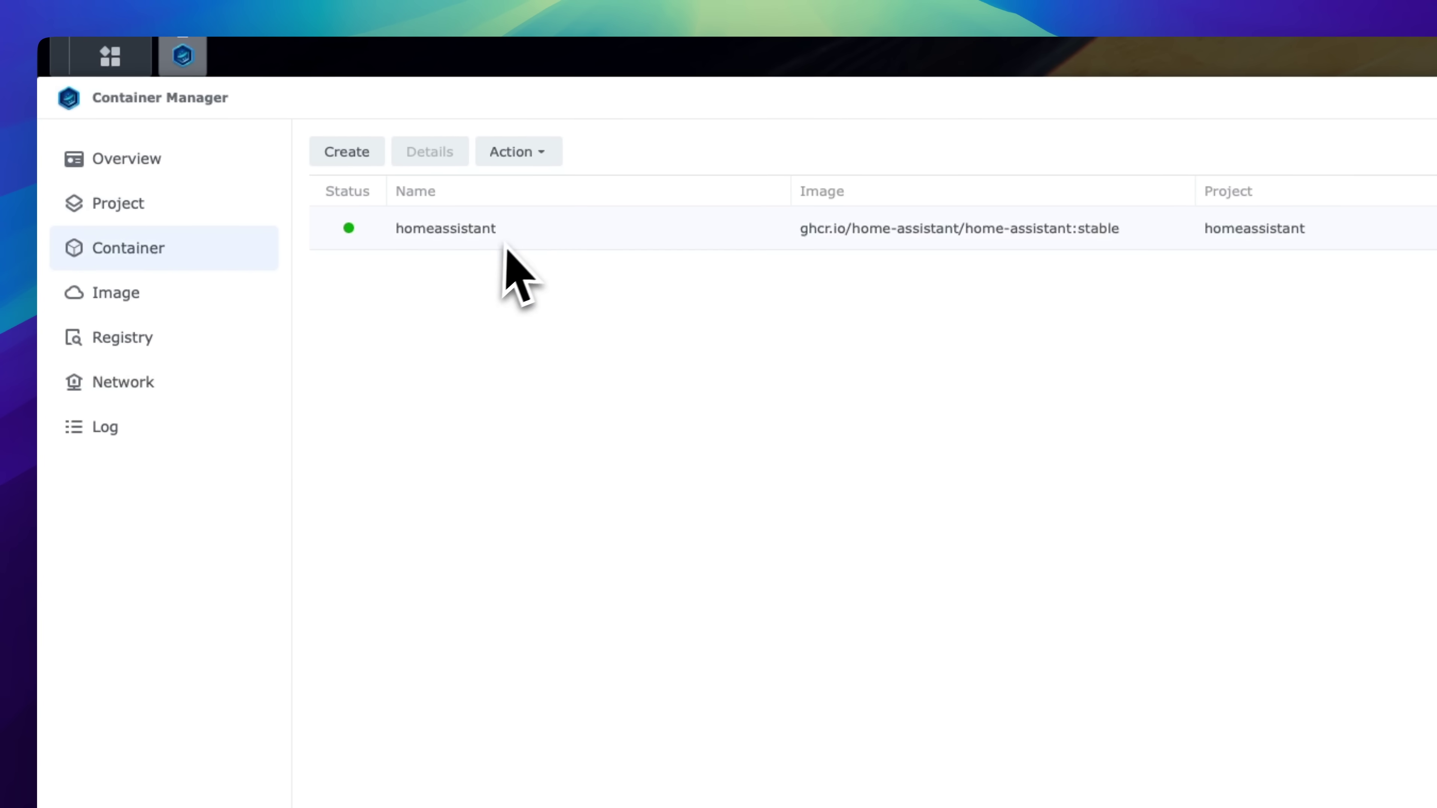
pyautogui.click(542, 154)
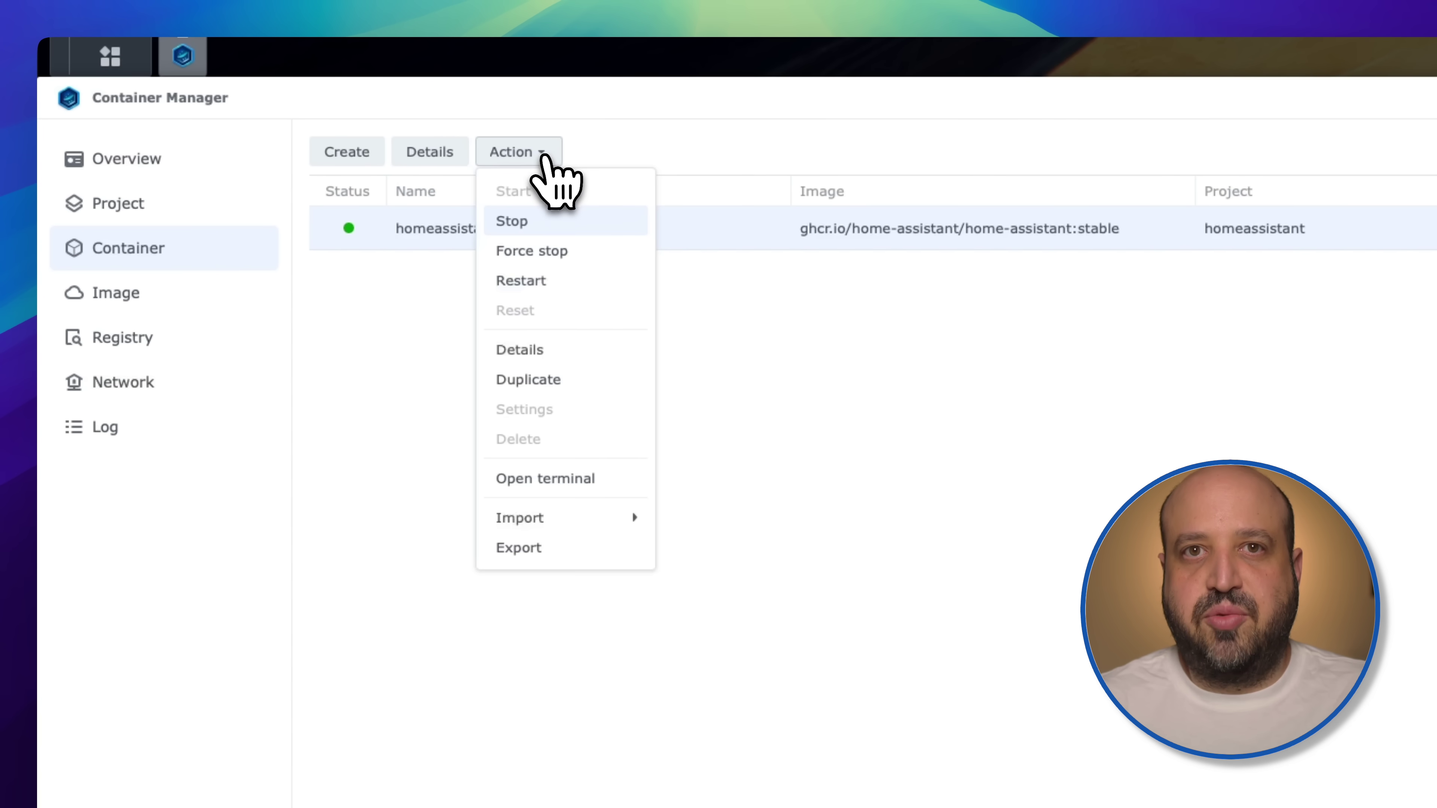
pyautogui.click(560, 280)
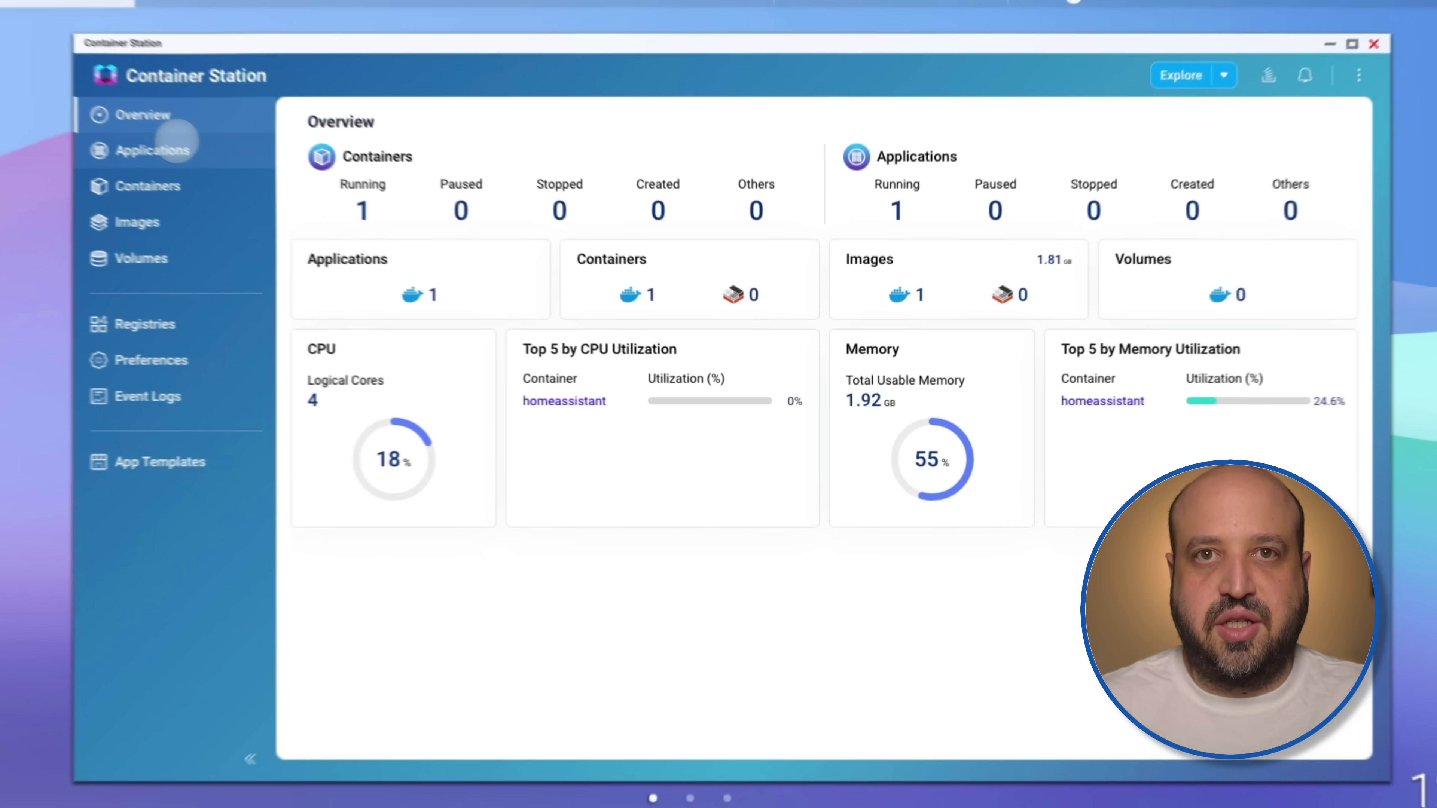
# Show the homeassistant application's details under Applications in Container Station
pyautogui.click(317, 210)
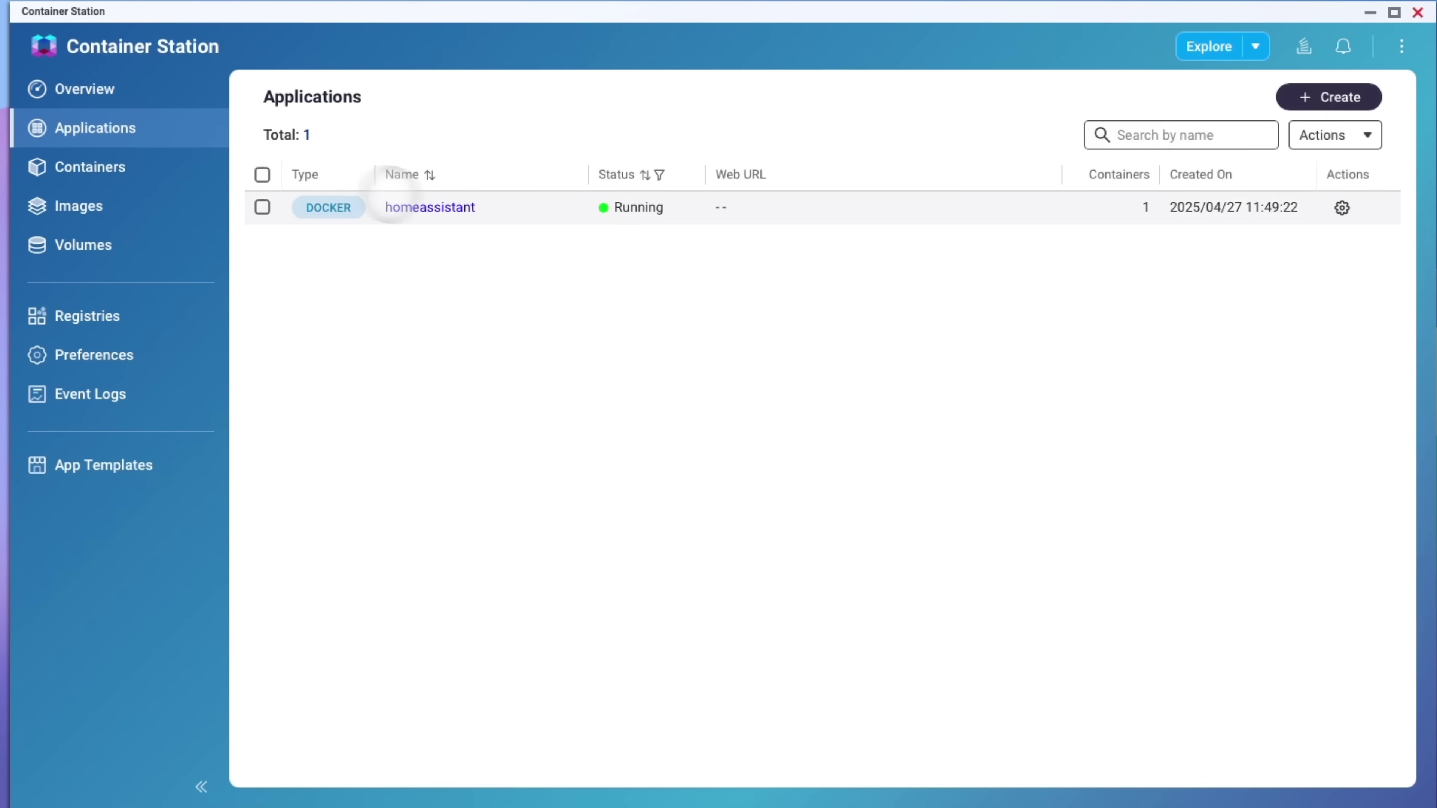
pyautogui.click(436, 209)
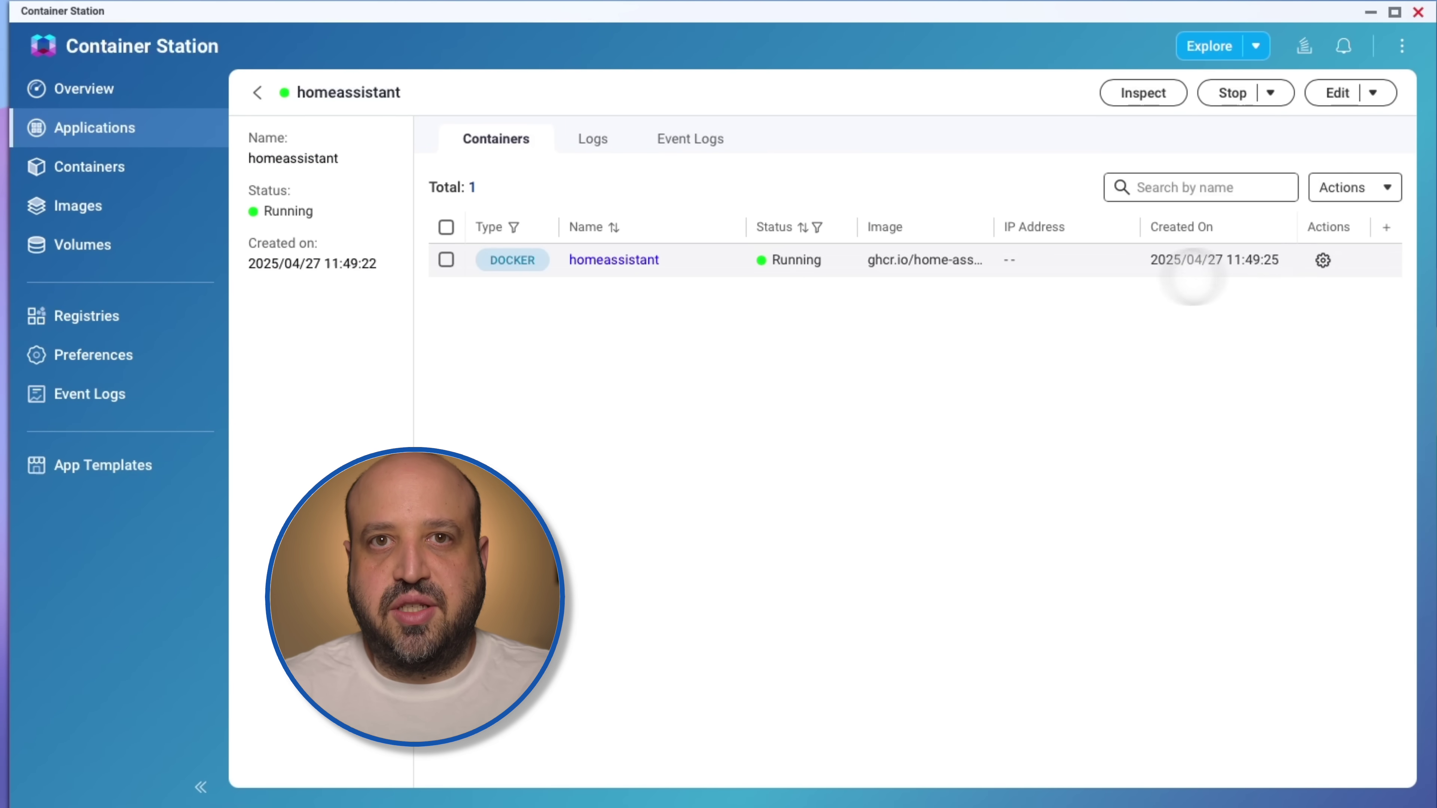
# Start a /bin/bash console in the homeassistant container and run the pasted wget get.hacs.xyz command
pyautogui.click(1323, 260)
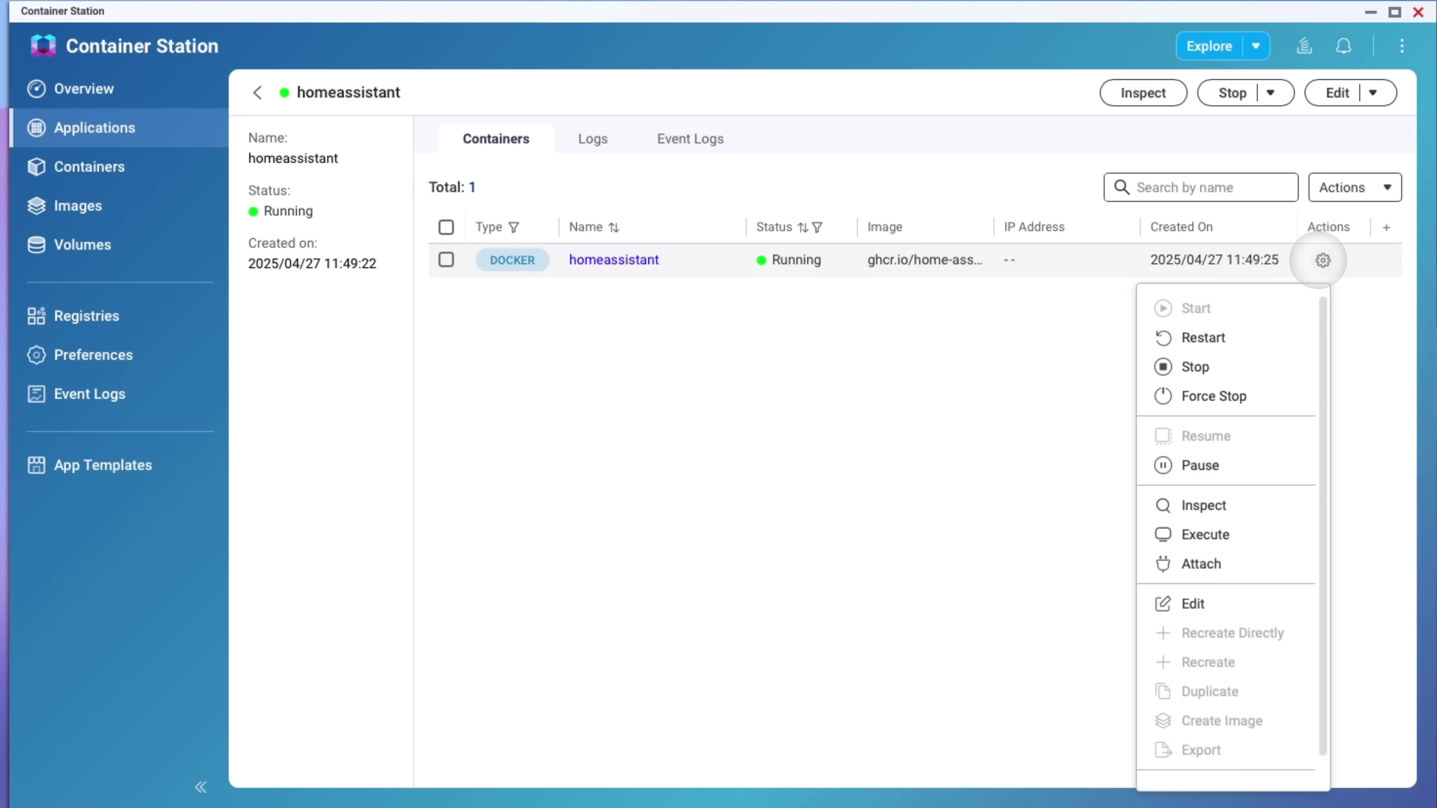
pyautogui.click(1252, 534)
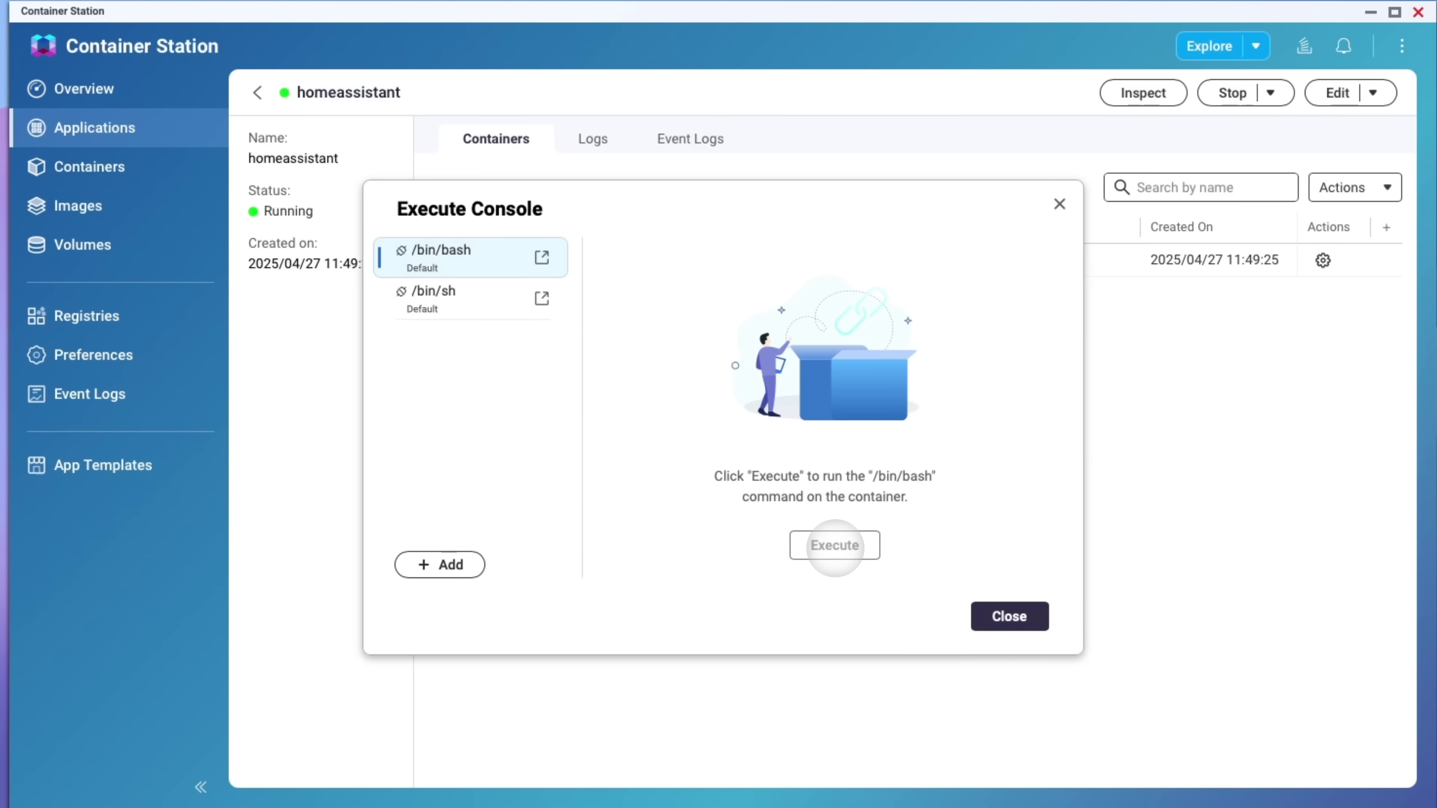
pyautogui.click(835, 547)
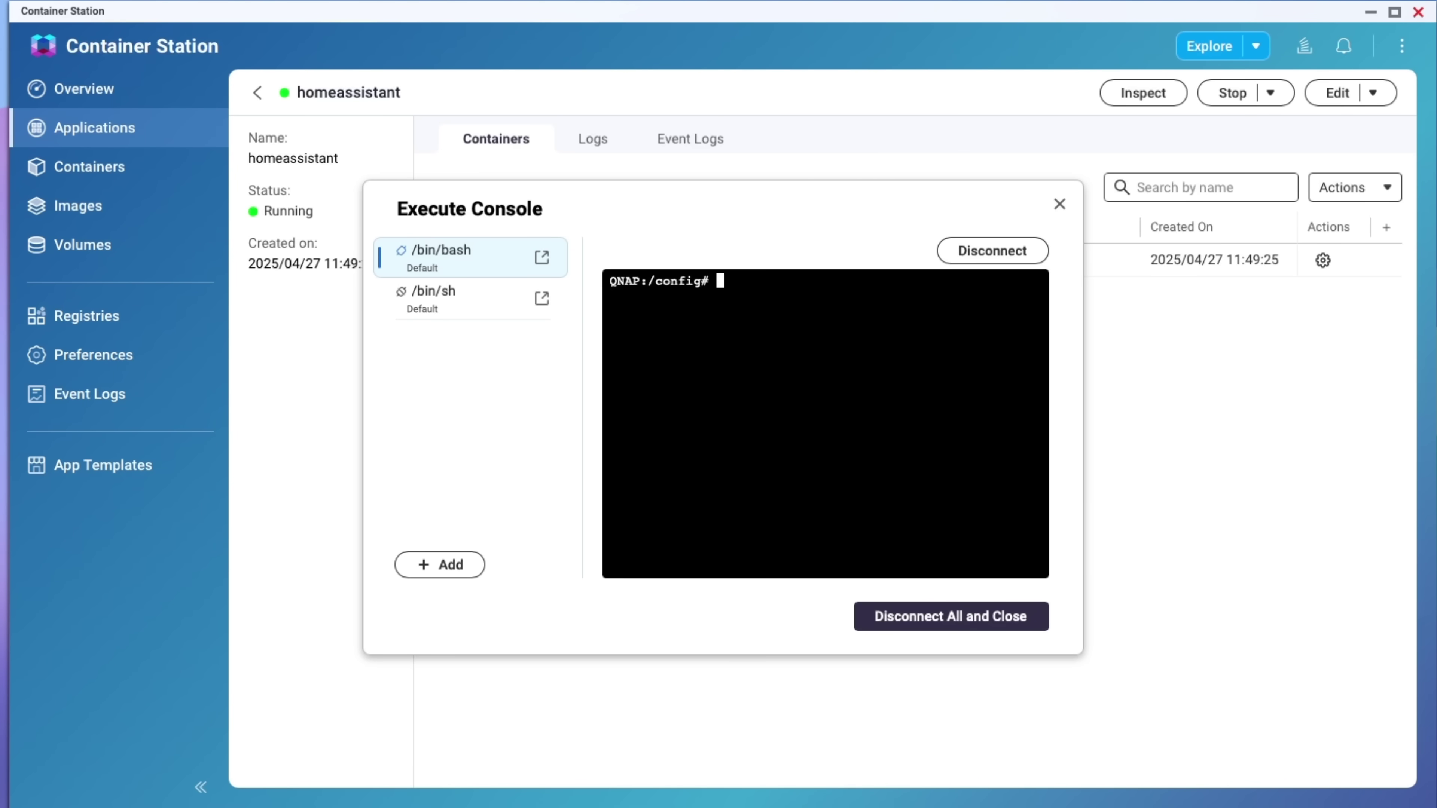
pyautogui.write('wget -O - https://get.hacs.xyz | bash -')
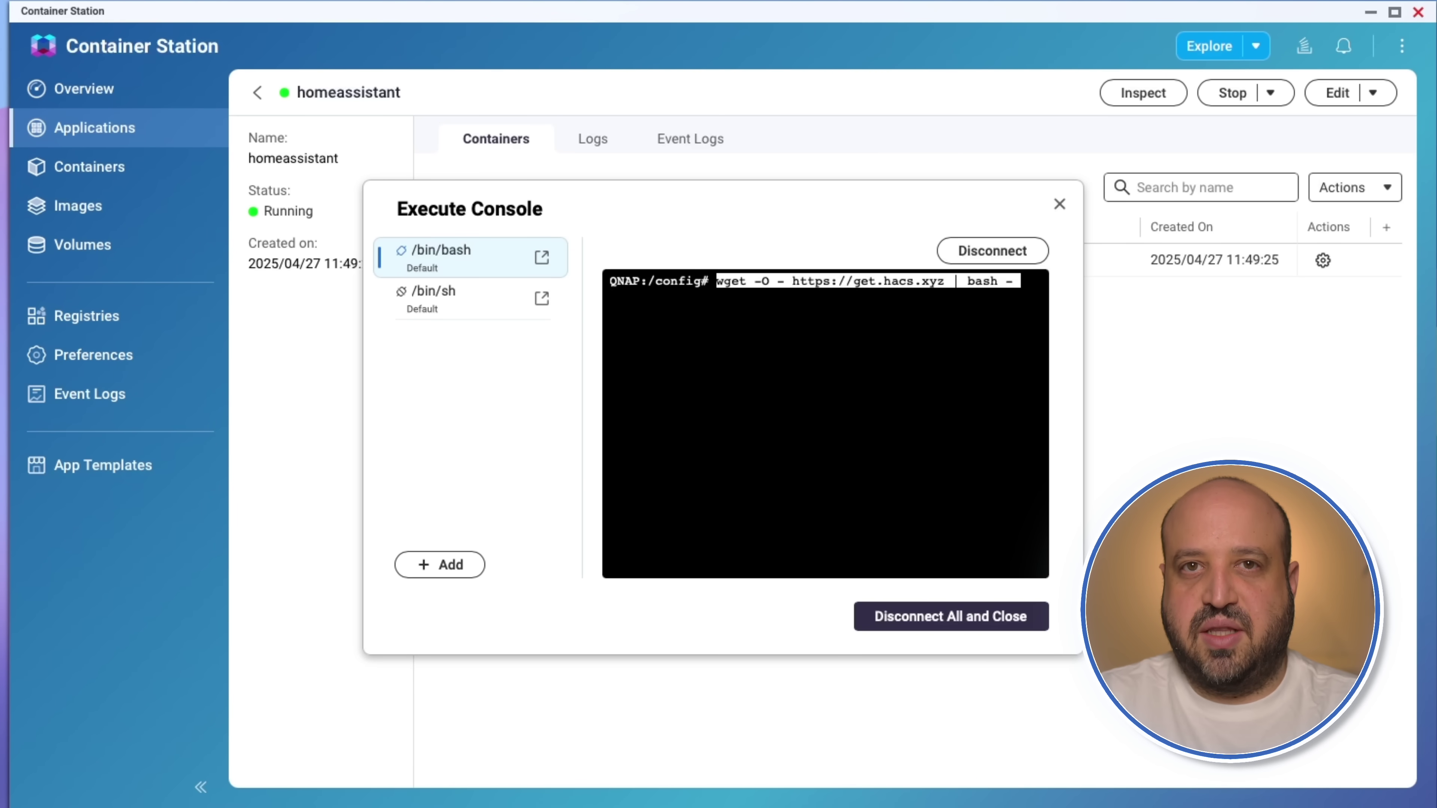
pyautogui.press('Return')
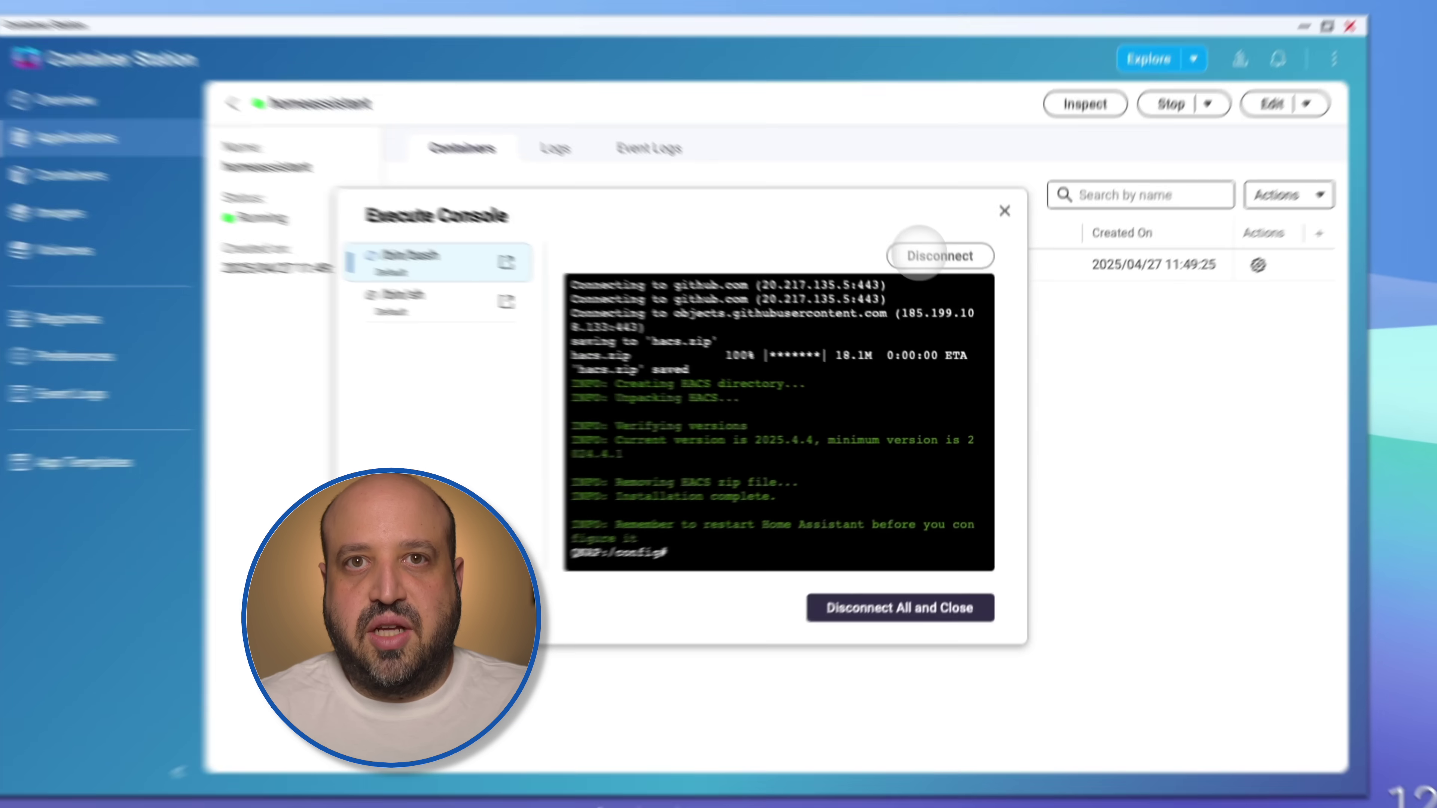
# Disconnect and close the bash console, then restart the homeassistant container from its gear menu
pyautogui.click(960, 289)
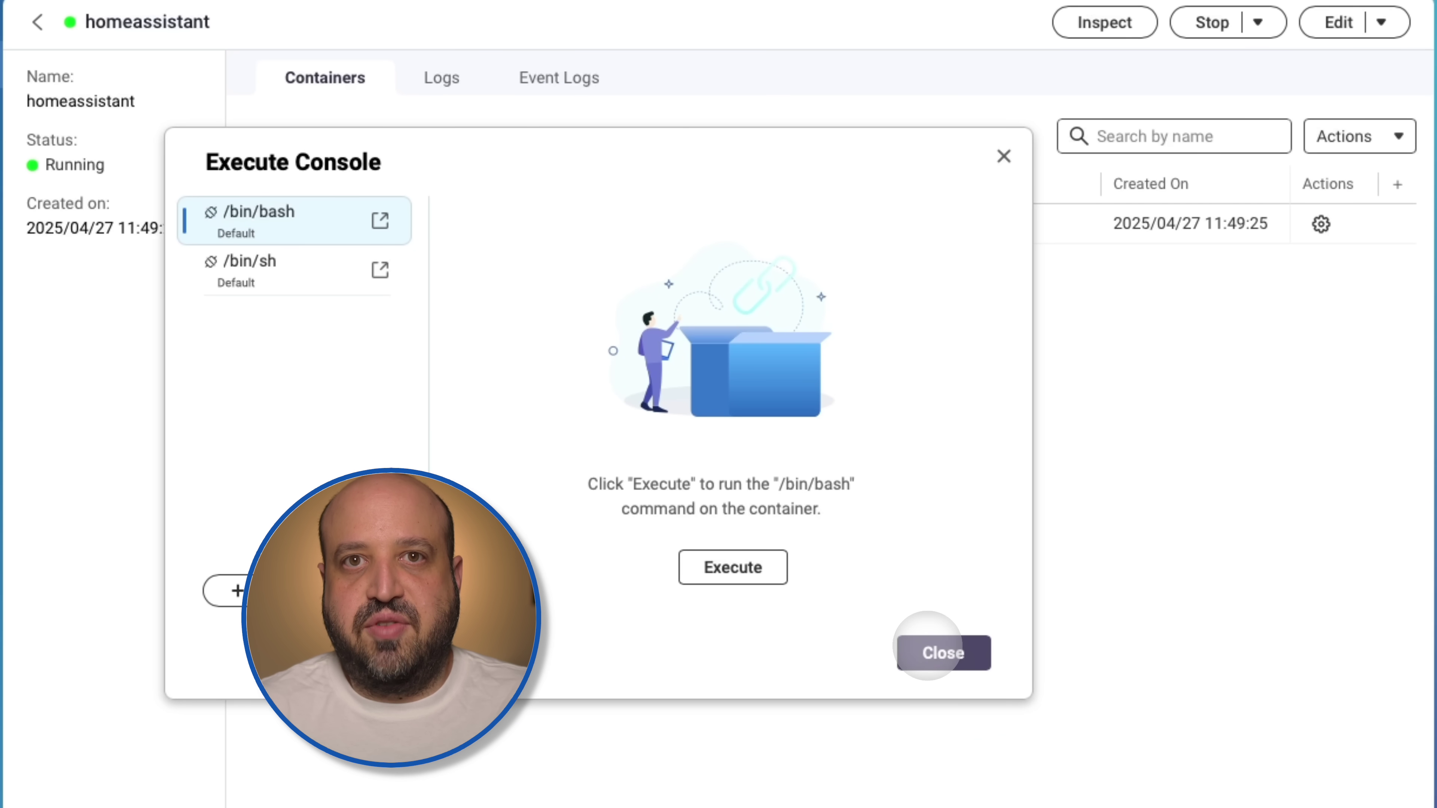
pyautogui.click(928, 650)
pyautogui.click(1320, 223)
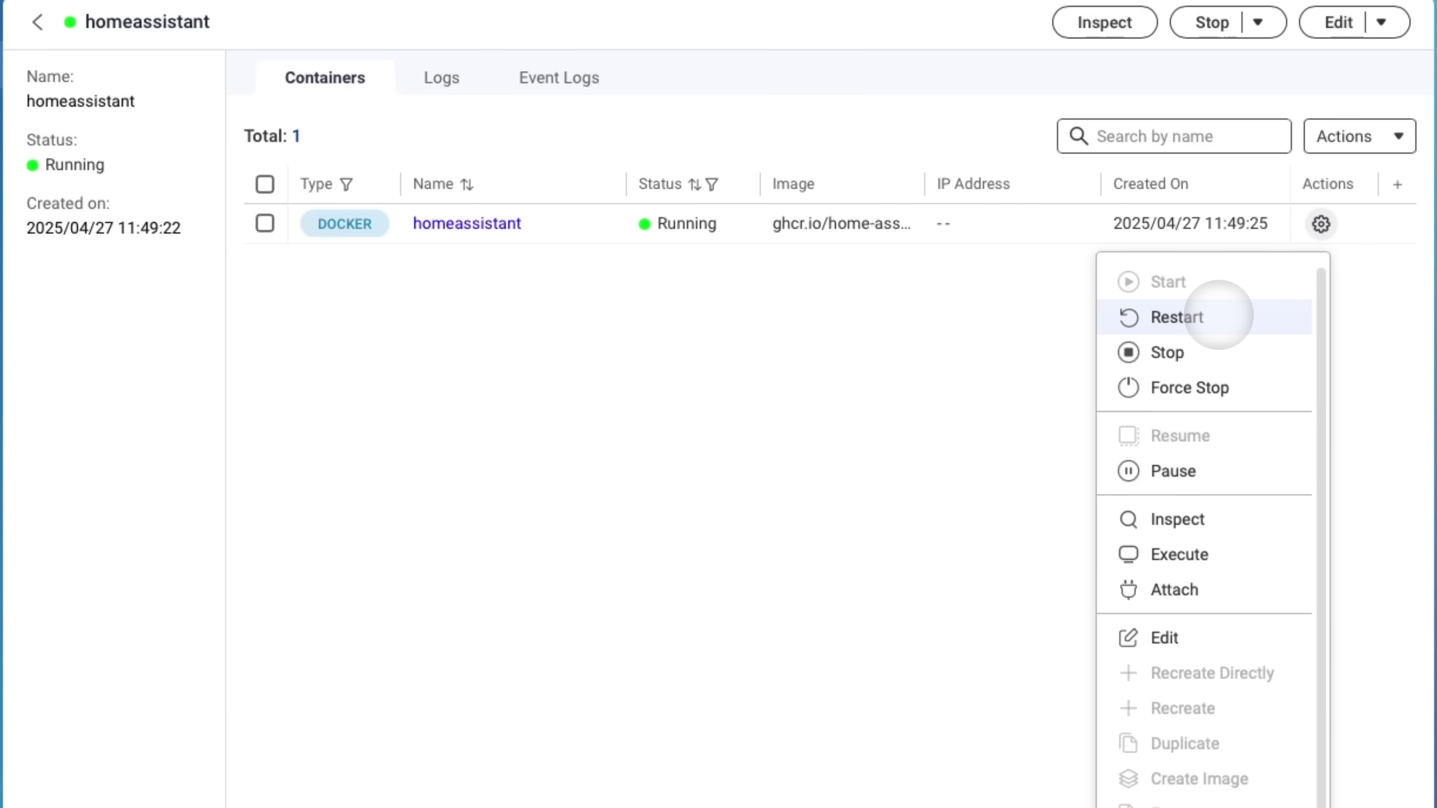
pyautogui.click(1219, 316)
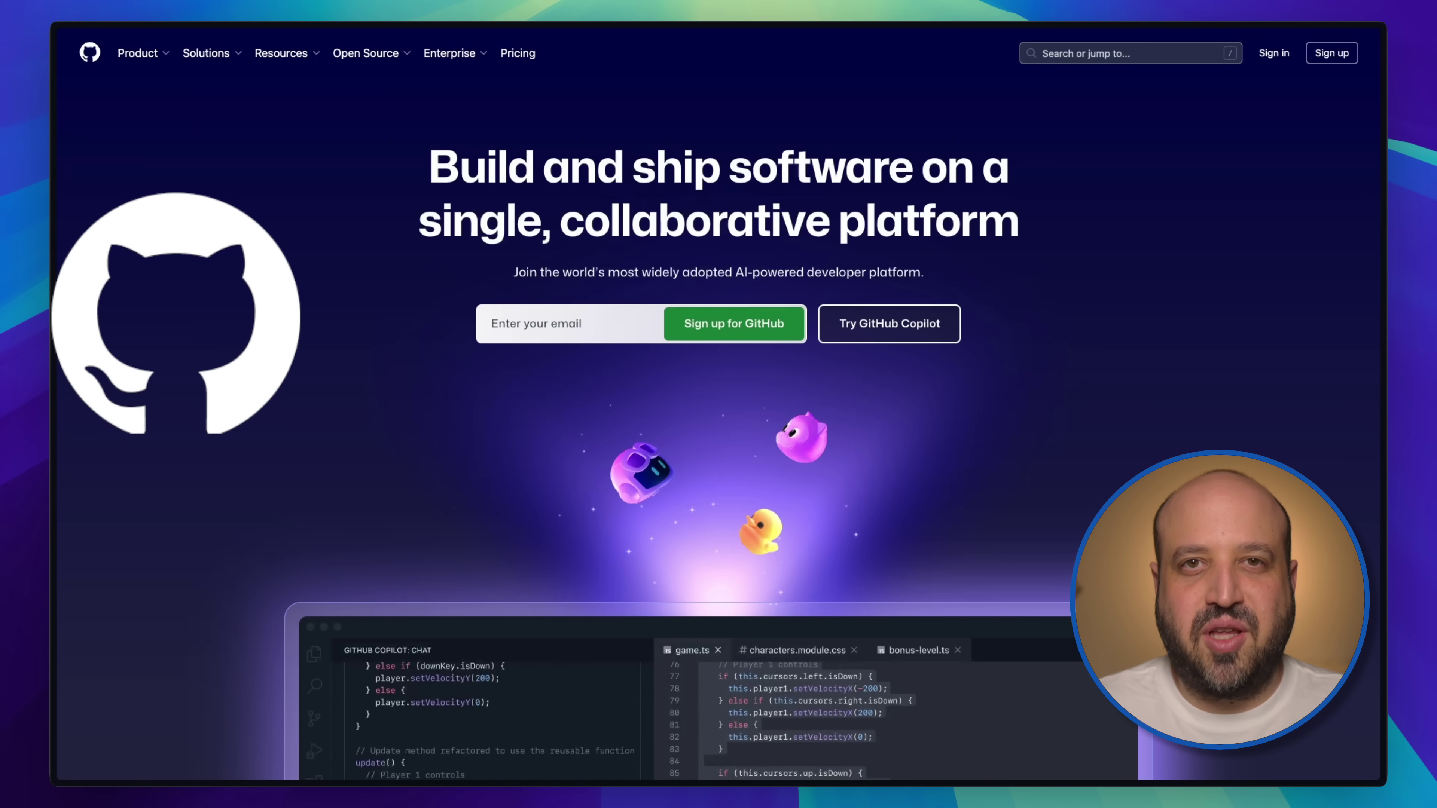
pyautogui.click(611, 324)
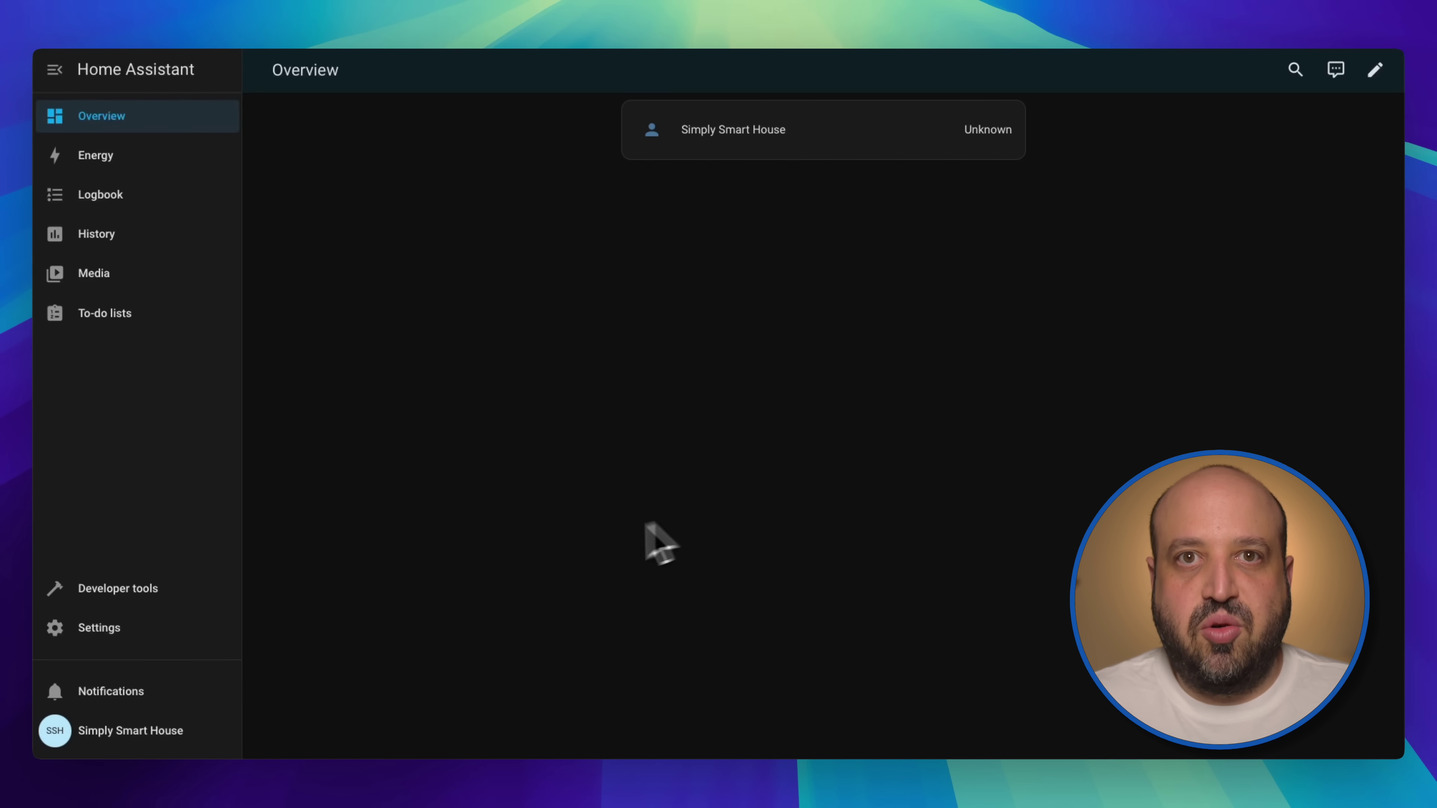
# From Settings > Devices & services, start adding an integration and search brands for 'hac'
pyautogui.click(111, 633)
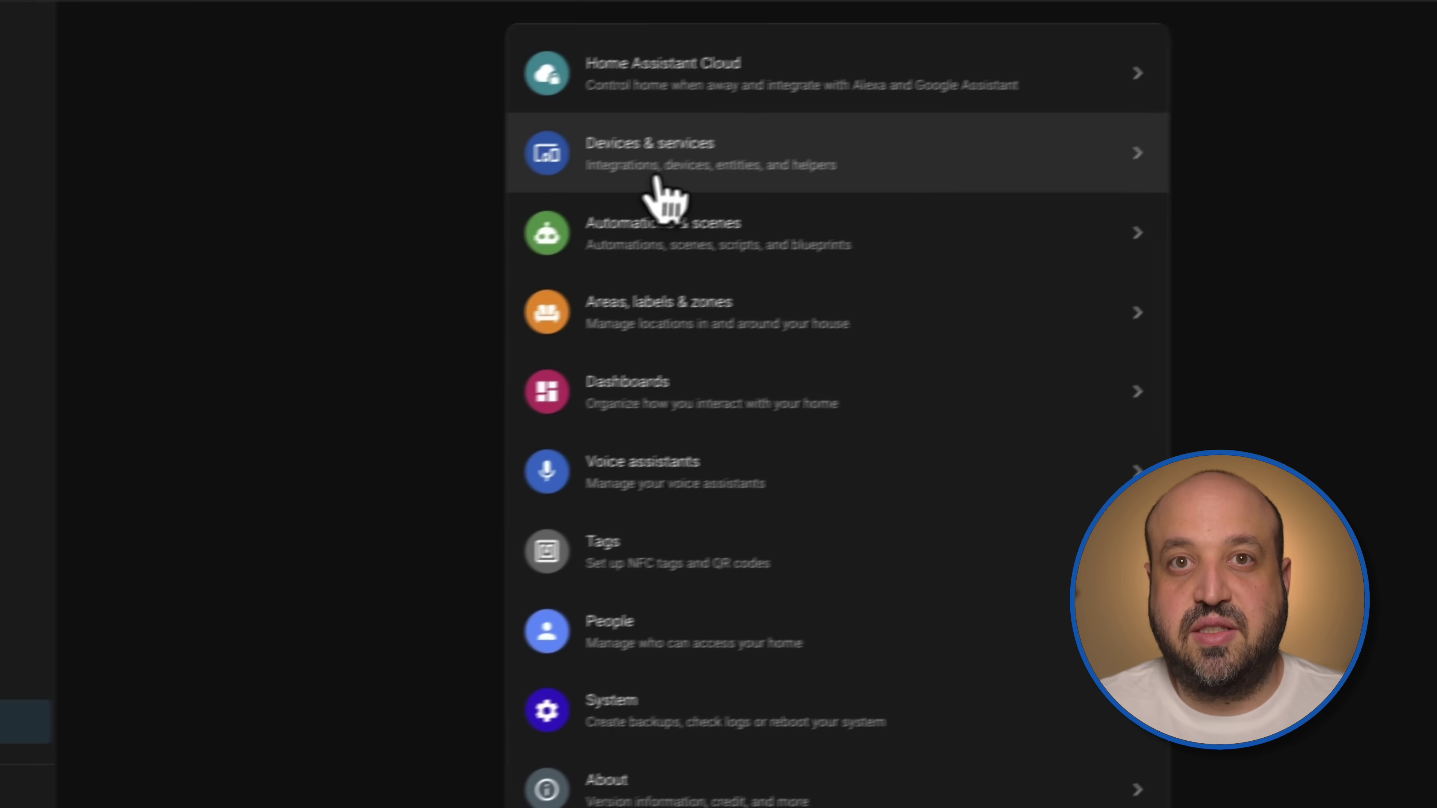
pyautogui.click(625, 181)
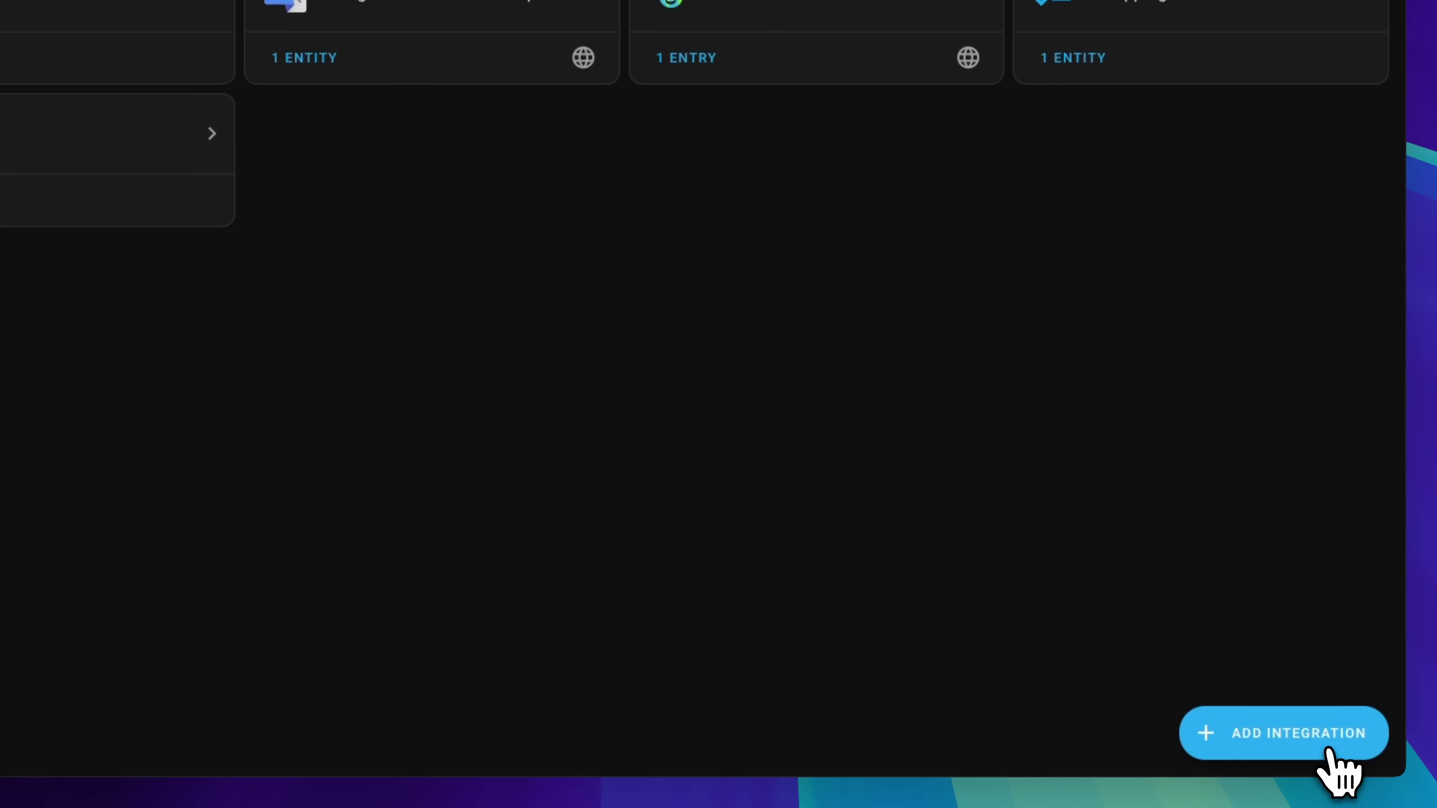
pyautogui.click(1328, 751)
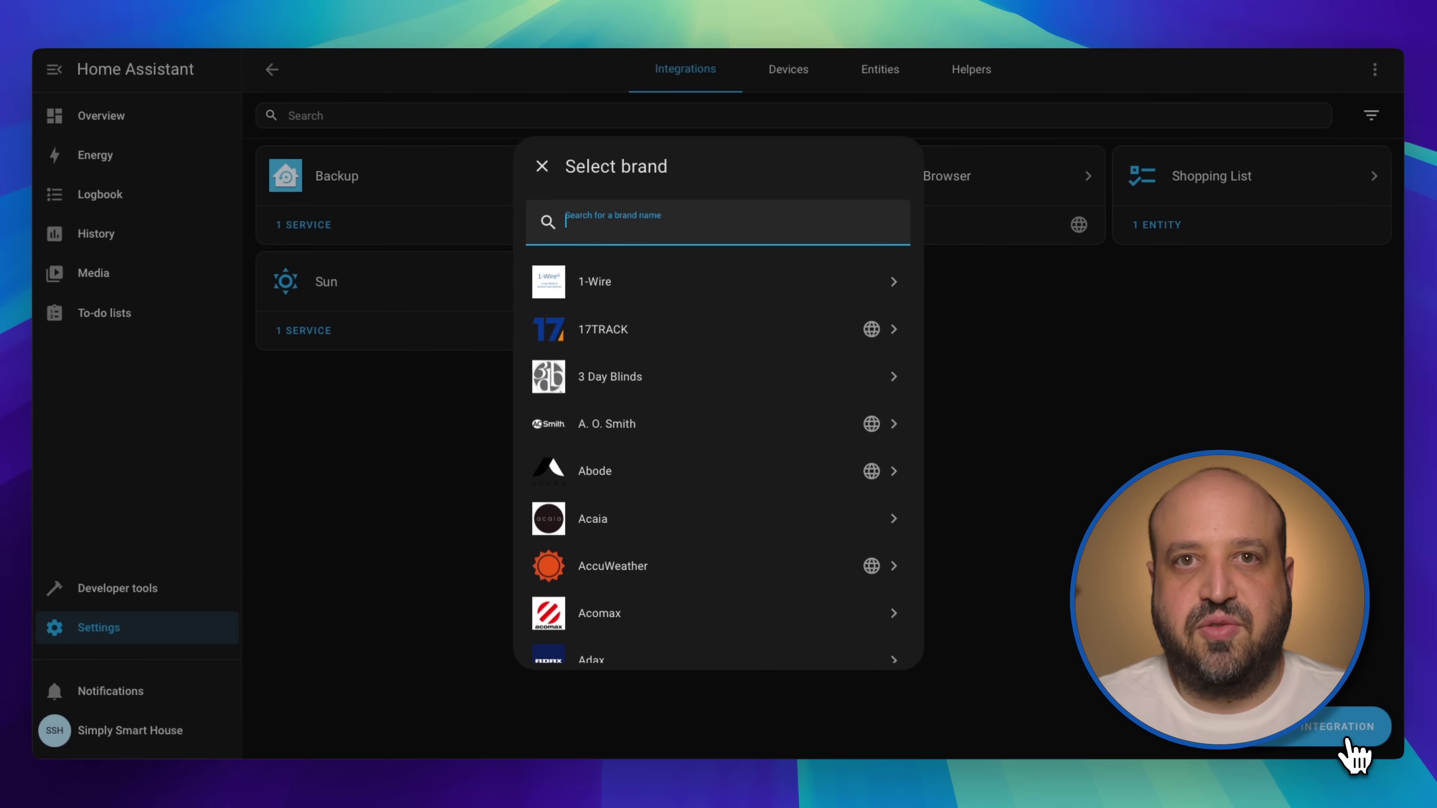
pyautogui.write('hacs')
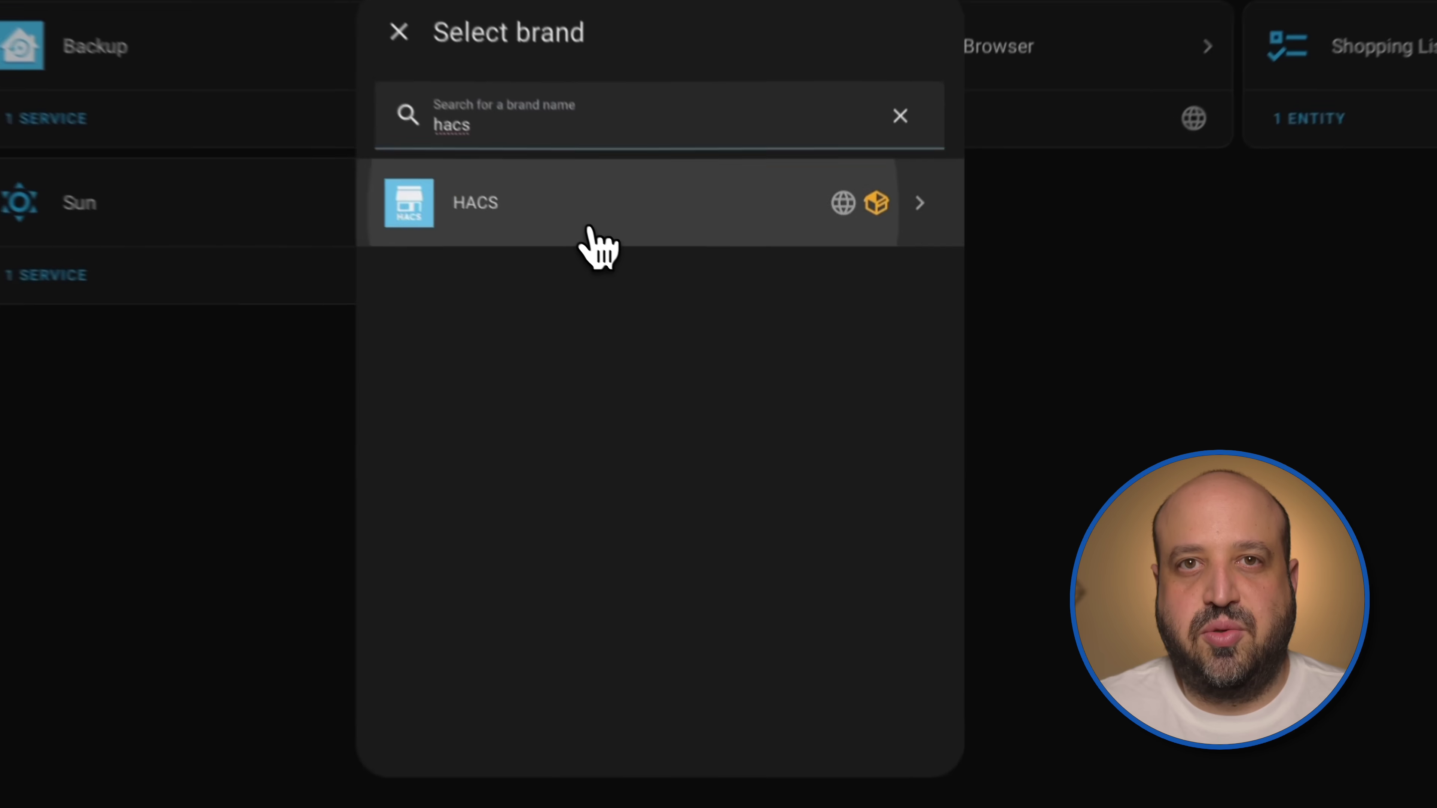
# Choose HACS, accept all four acknowledgements, and submit them
pyautogui.click(673, 300)
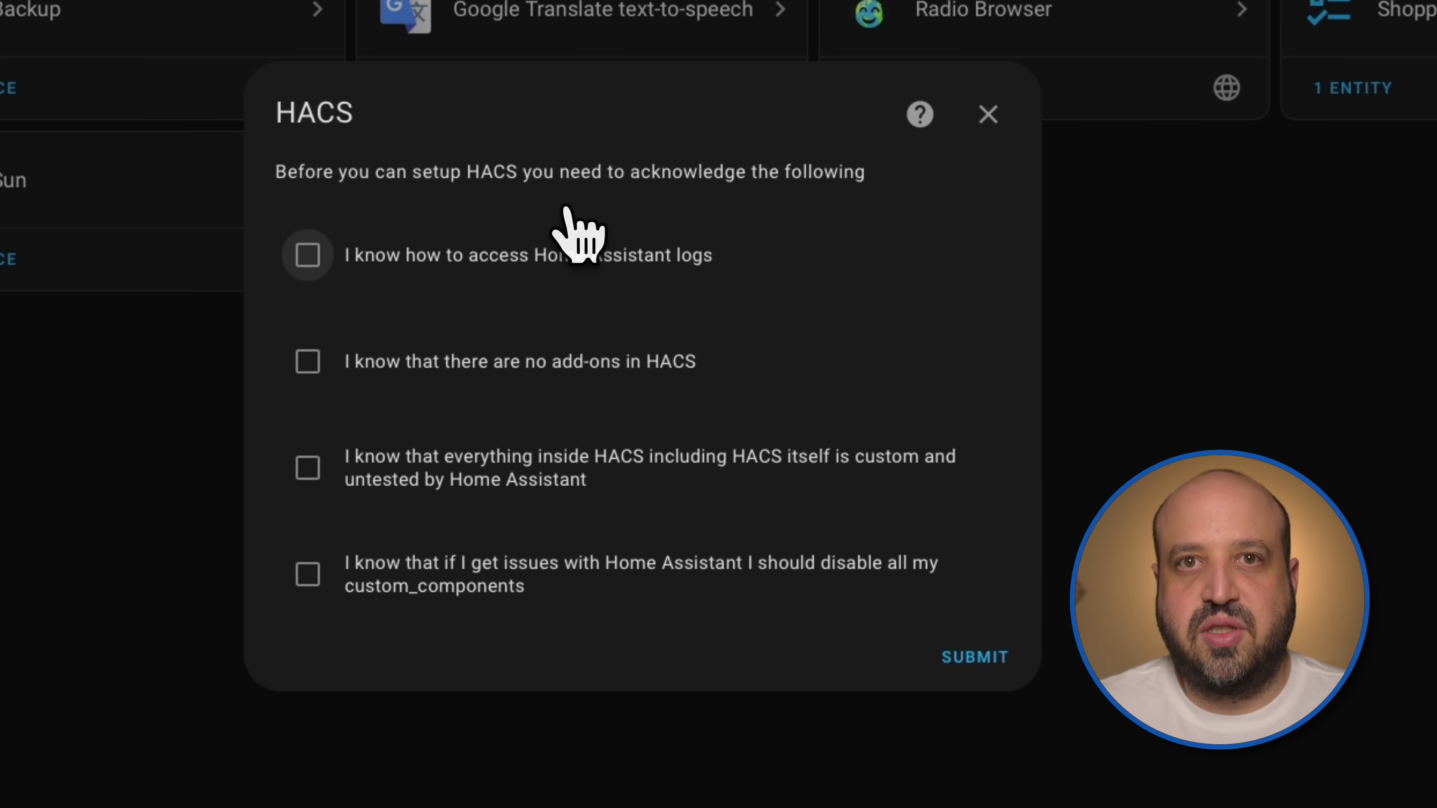
pyautogui.click(670, 322)
pyautogui.click(532, 362)
pyautogui.click(513, 476)
pyautogui.click(504, 574)
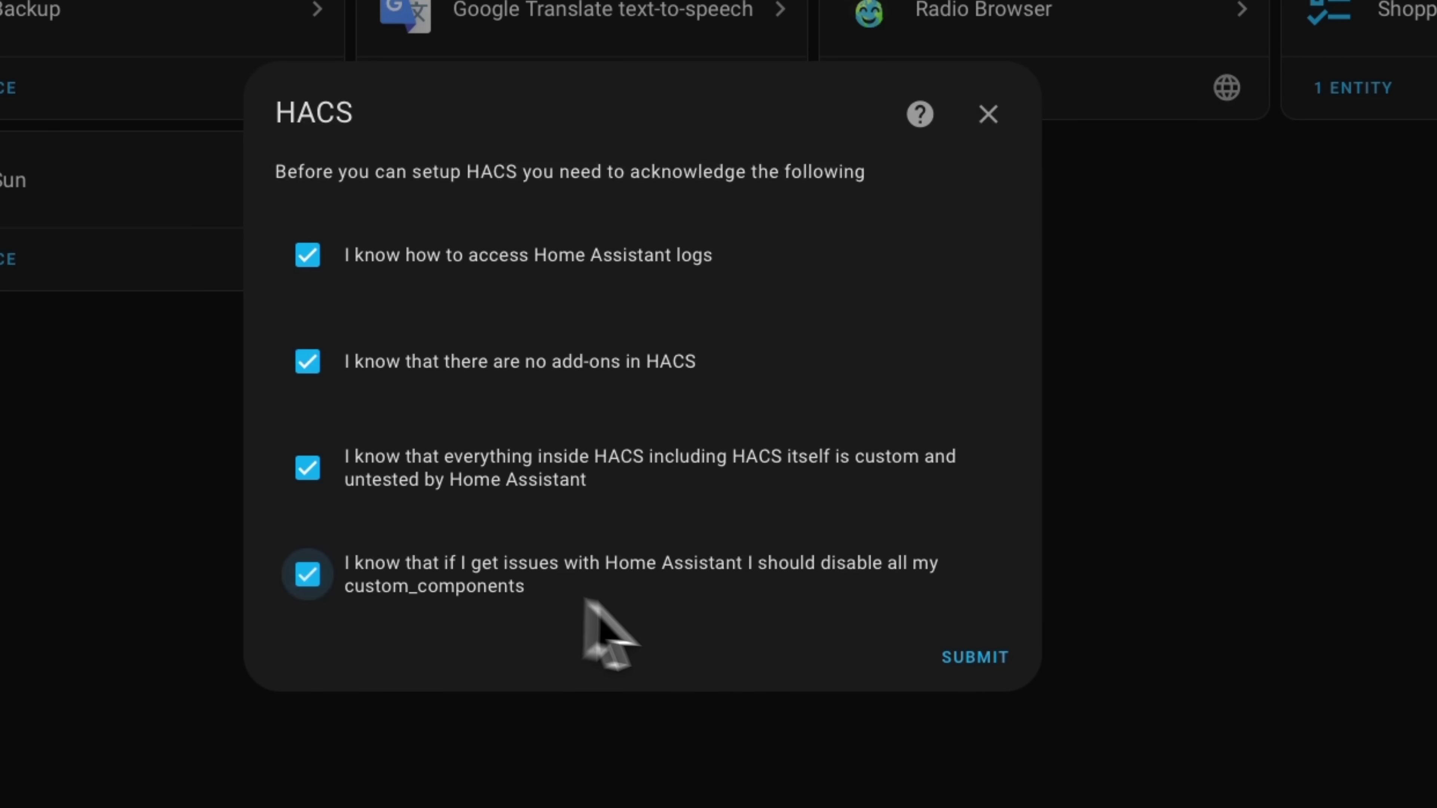
pyautogui.click(984, 662)
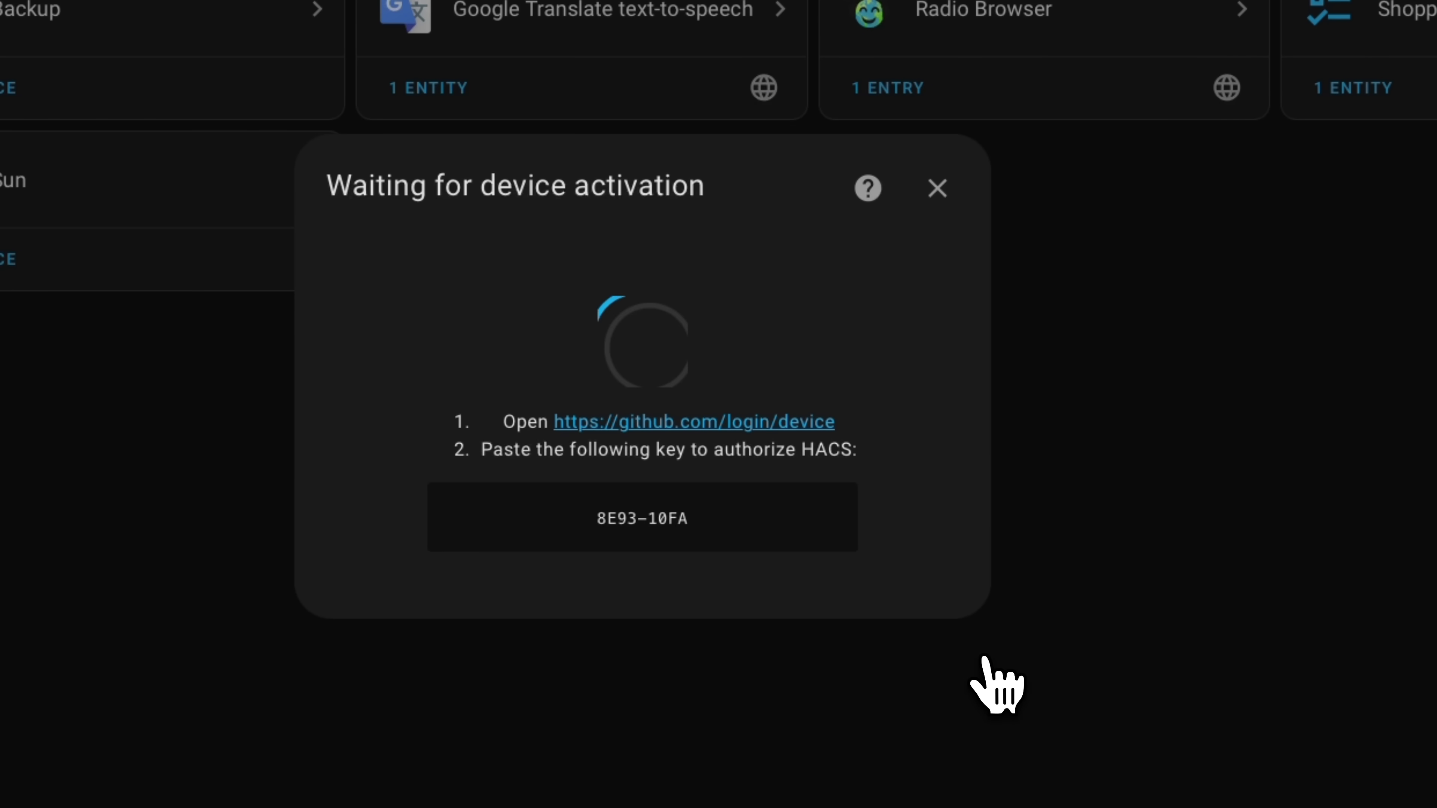
# Copy the device activation code and go to github.com/login/device
pyautogui.moveTo(701, 518); pyautogui.dragTo(552, 510)
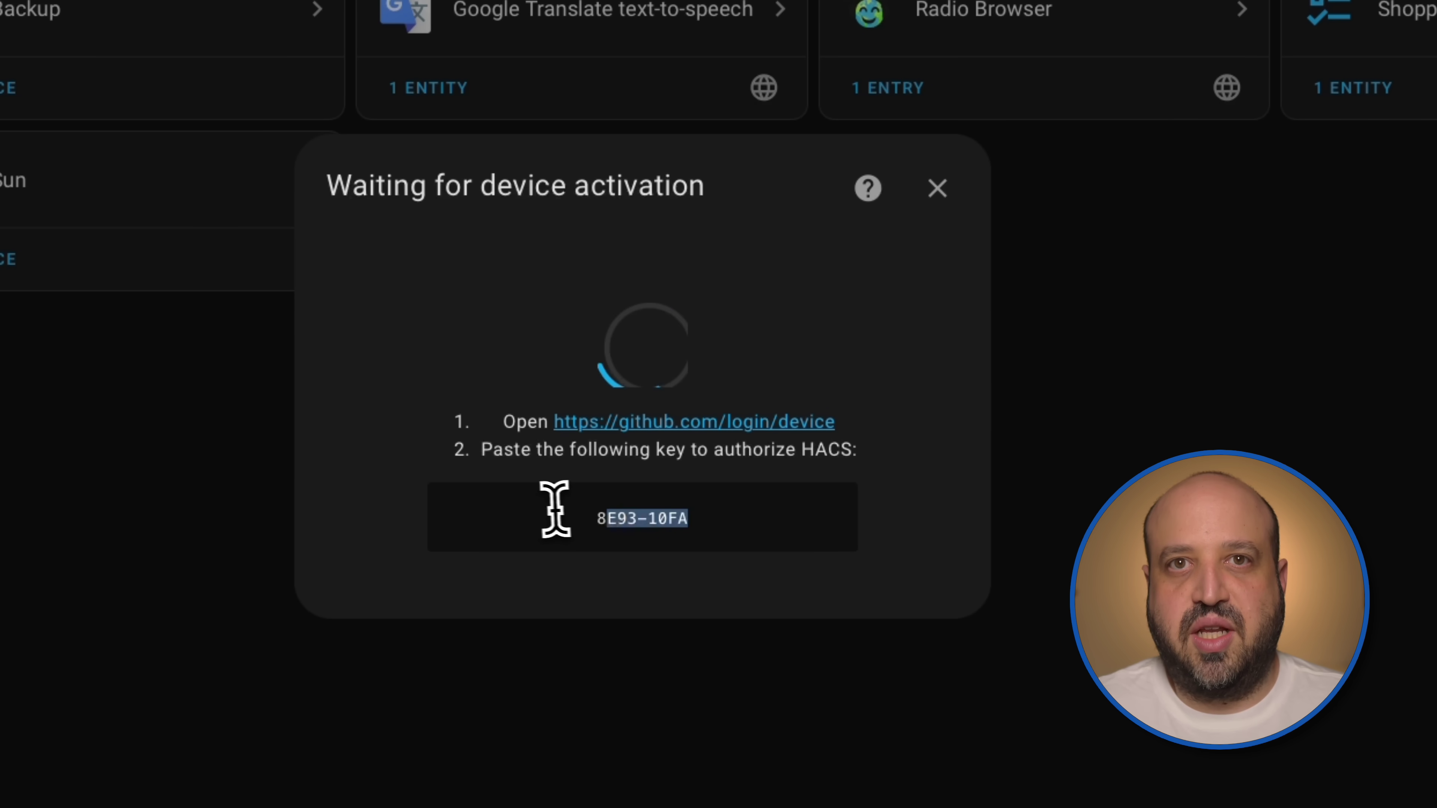
pyautogui.hotkey('ctrl', 'c')
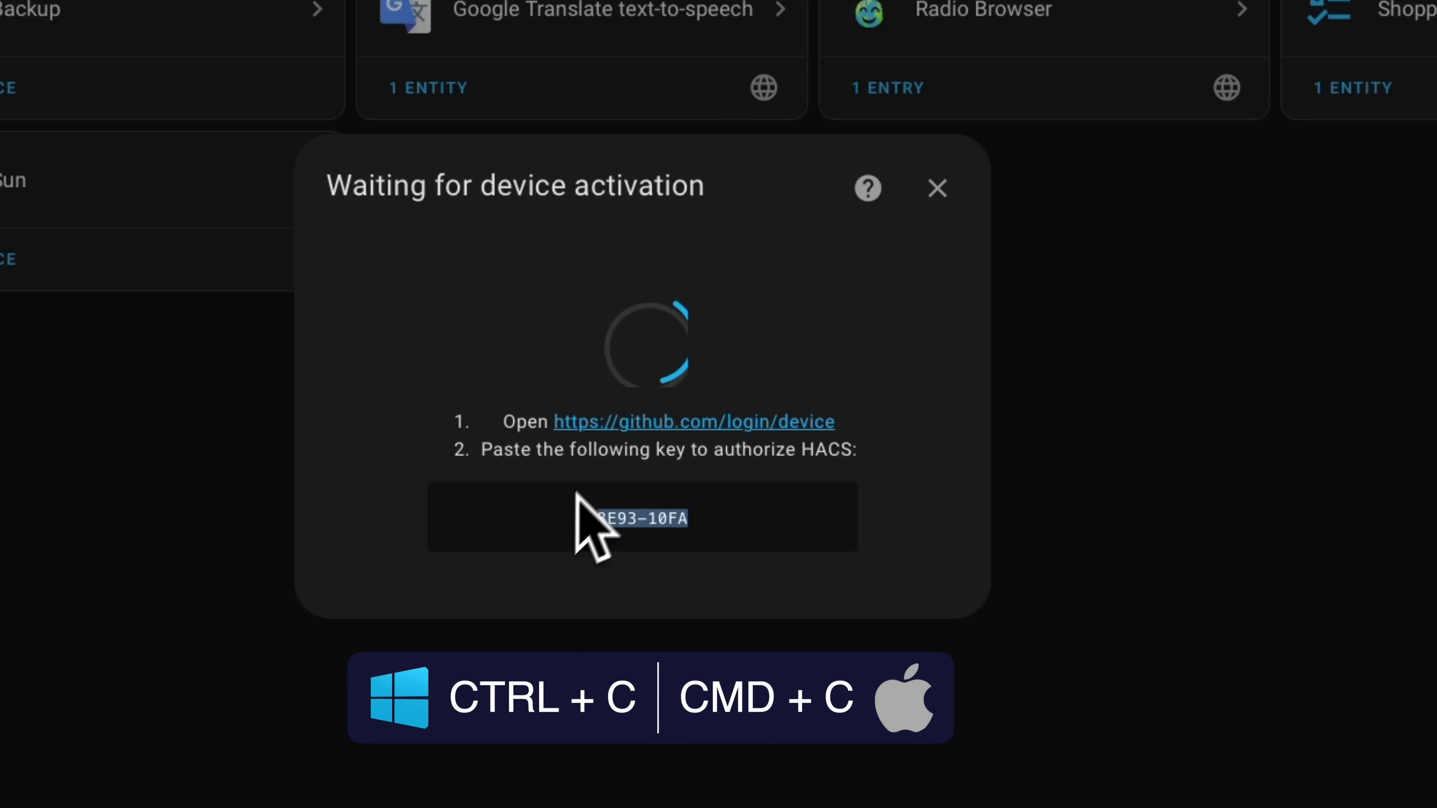
pyautogui.click(613, 425)
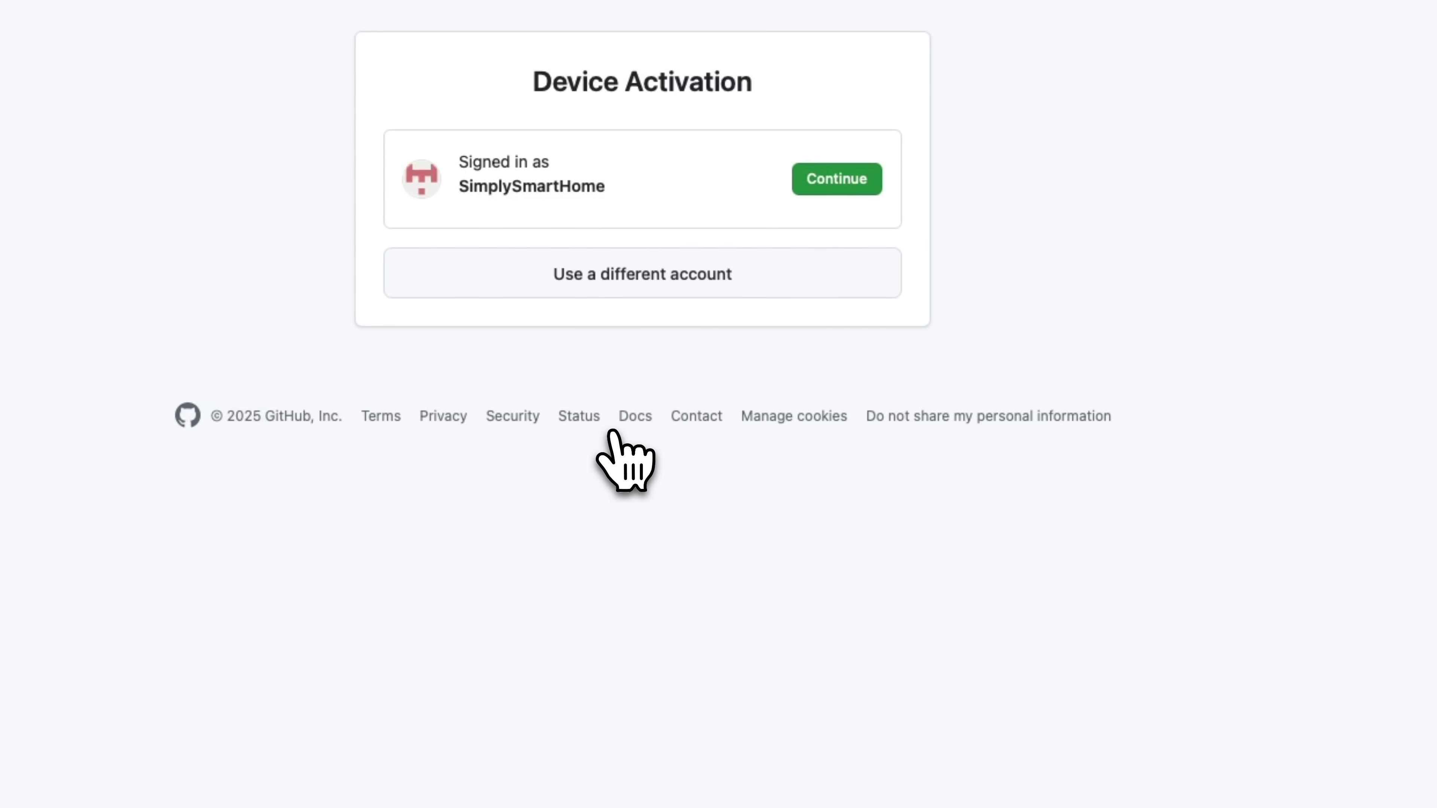
# Continue as the signed-in GitHub user, submit the pasted device code, and authorize hacs
pyautogui.click(832, 181)
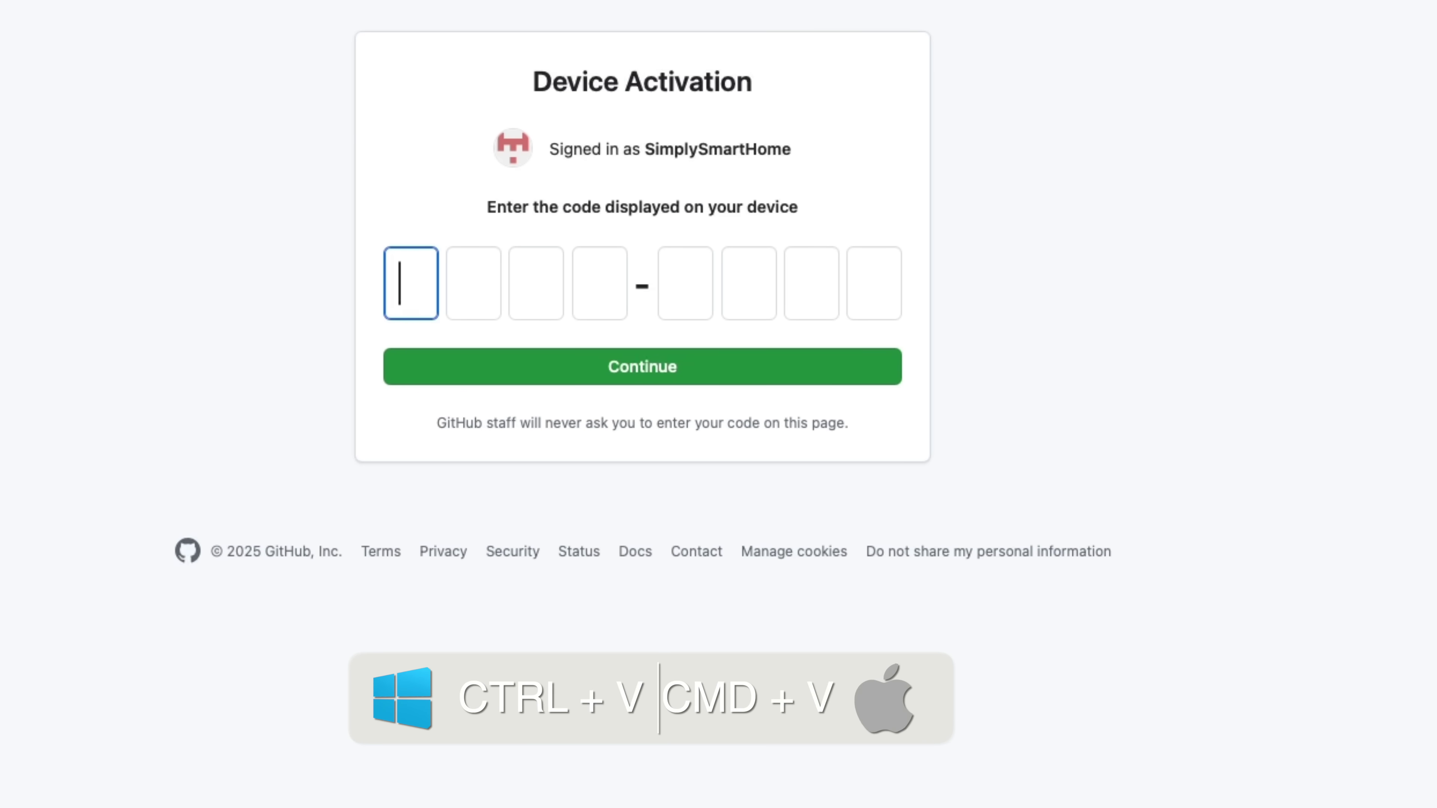
pyautogui.hotkey('ctrl', 'v')
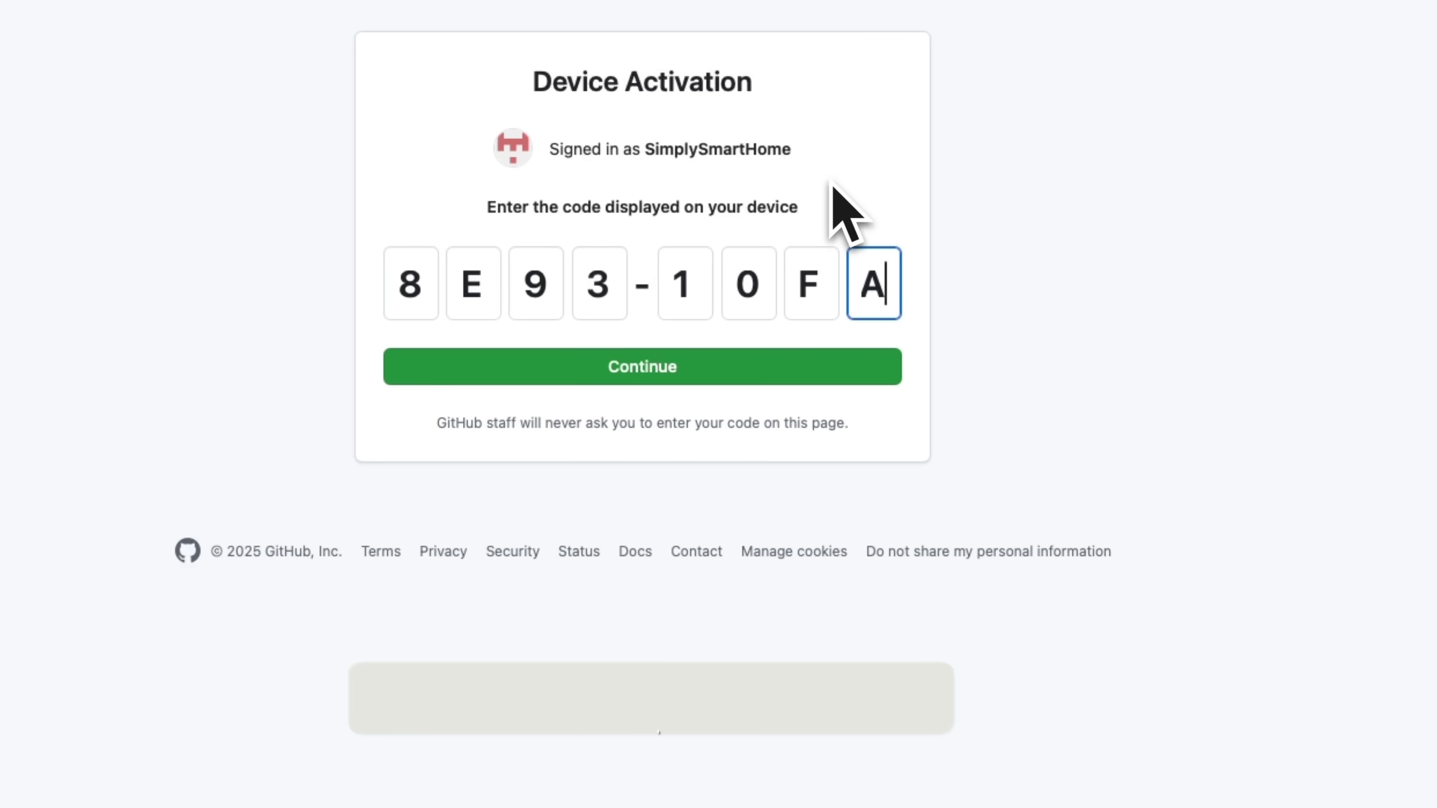
pyautogui.click(702, 365)
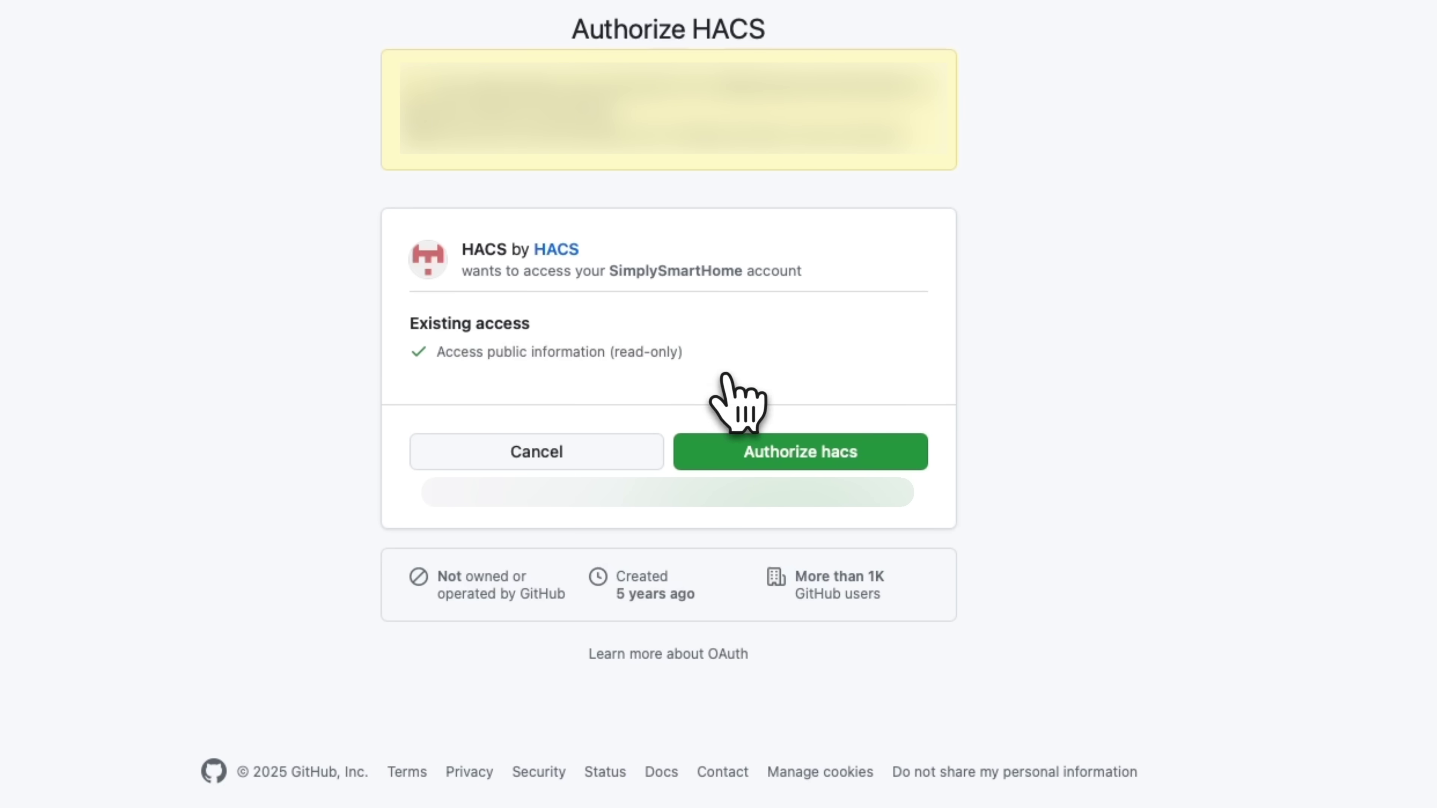
pyautogui.click(747, 453)
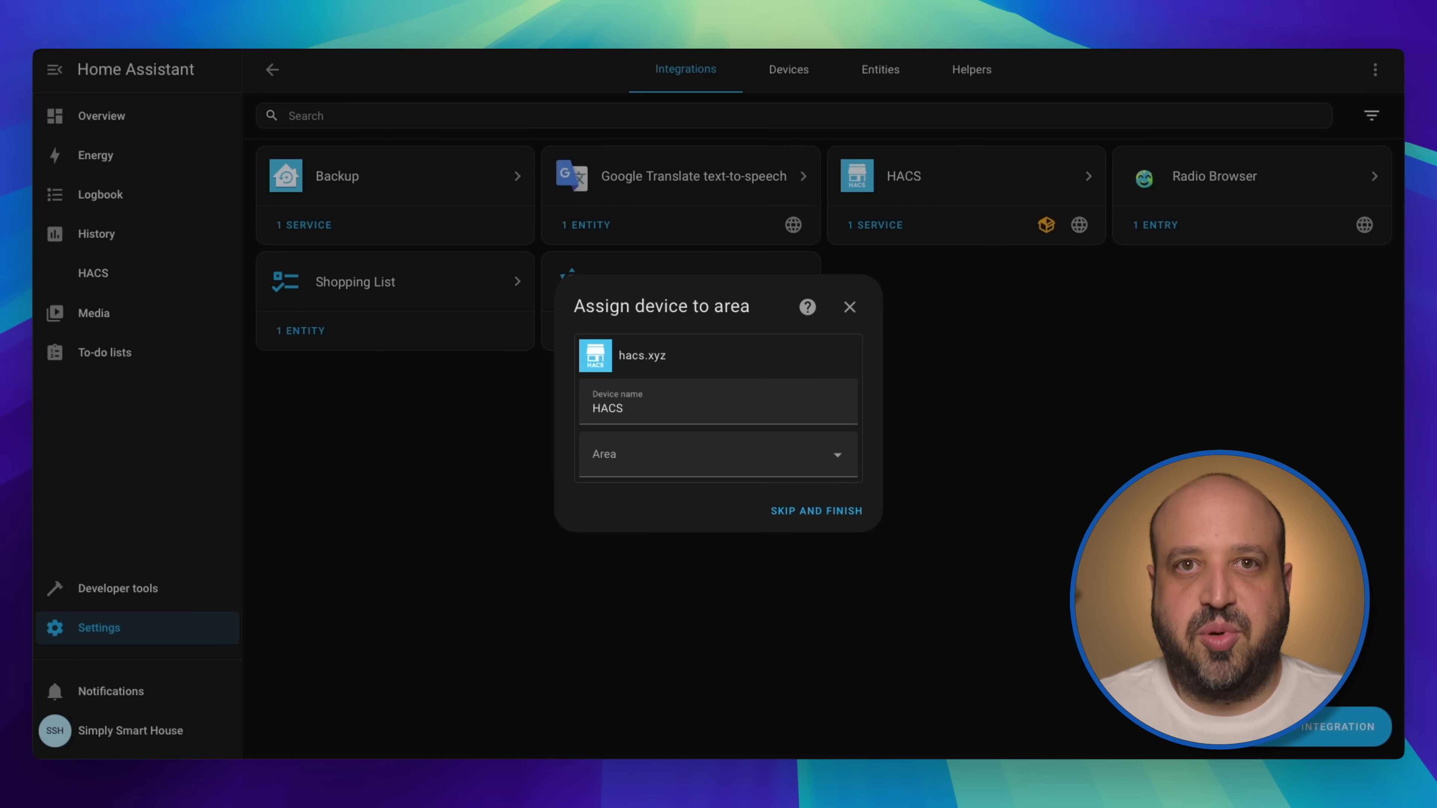
# Skip area assignment for the HACS device and reload so HACS appears in the sidebar
pyautogui.click(806, 509)
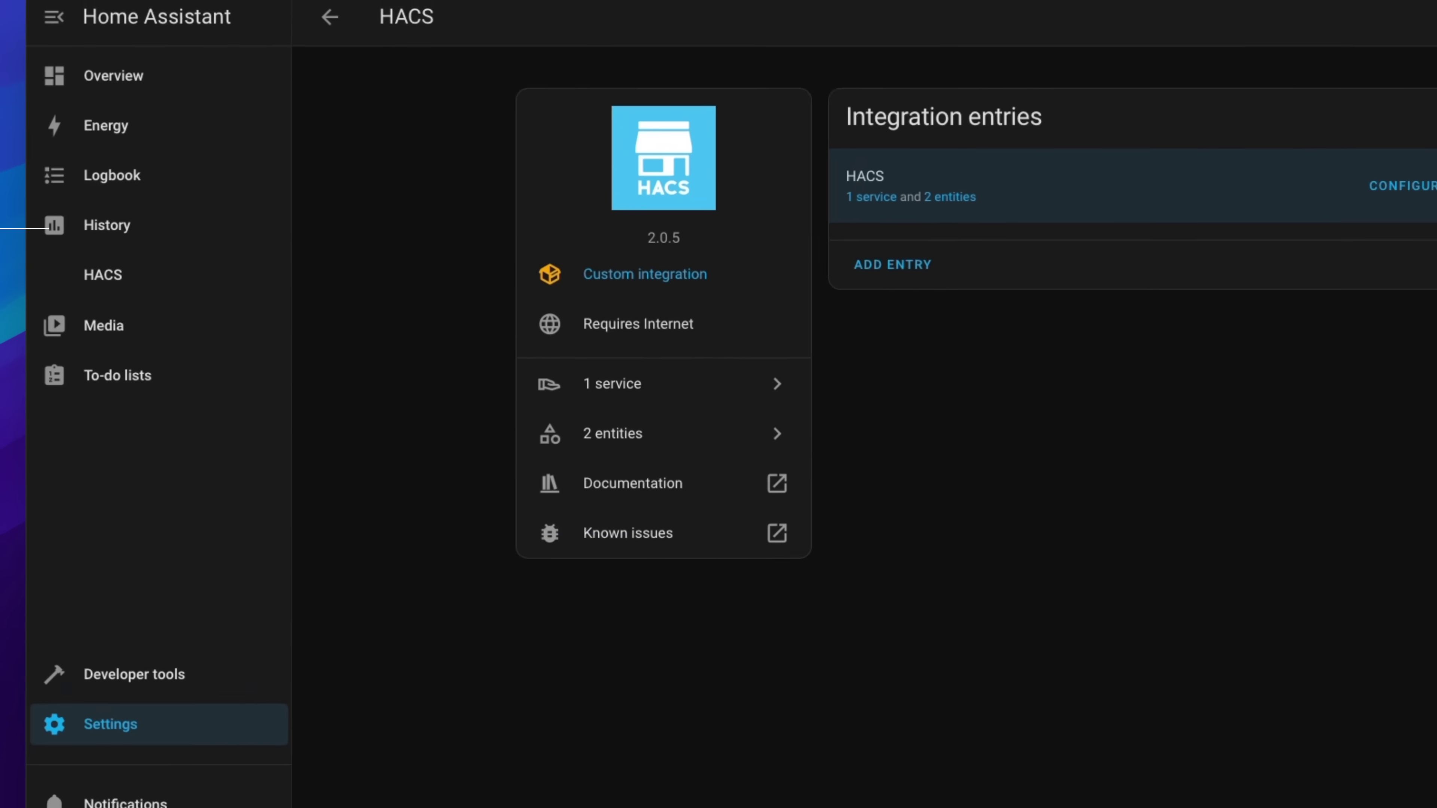
pyautogui.hotkey('ctrl', 'r')
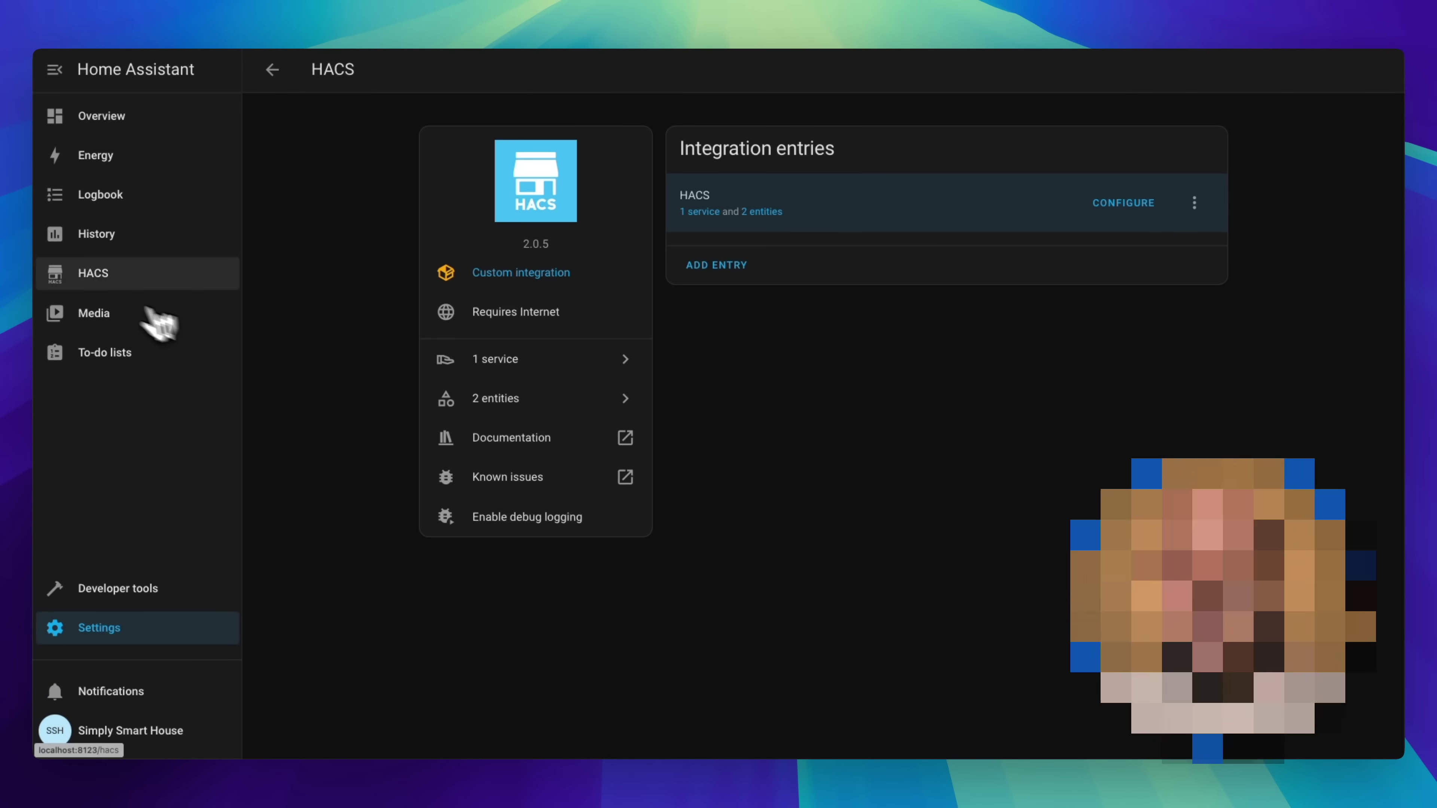
# Open HACS from the sidebar and browse the repositories, from downloaded HACS to Mushroom Strategy
pyautogui.click(105, 280)
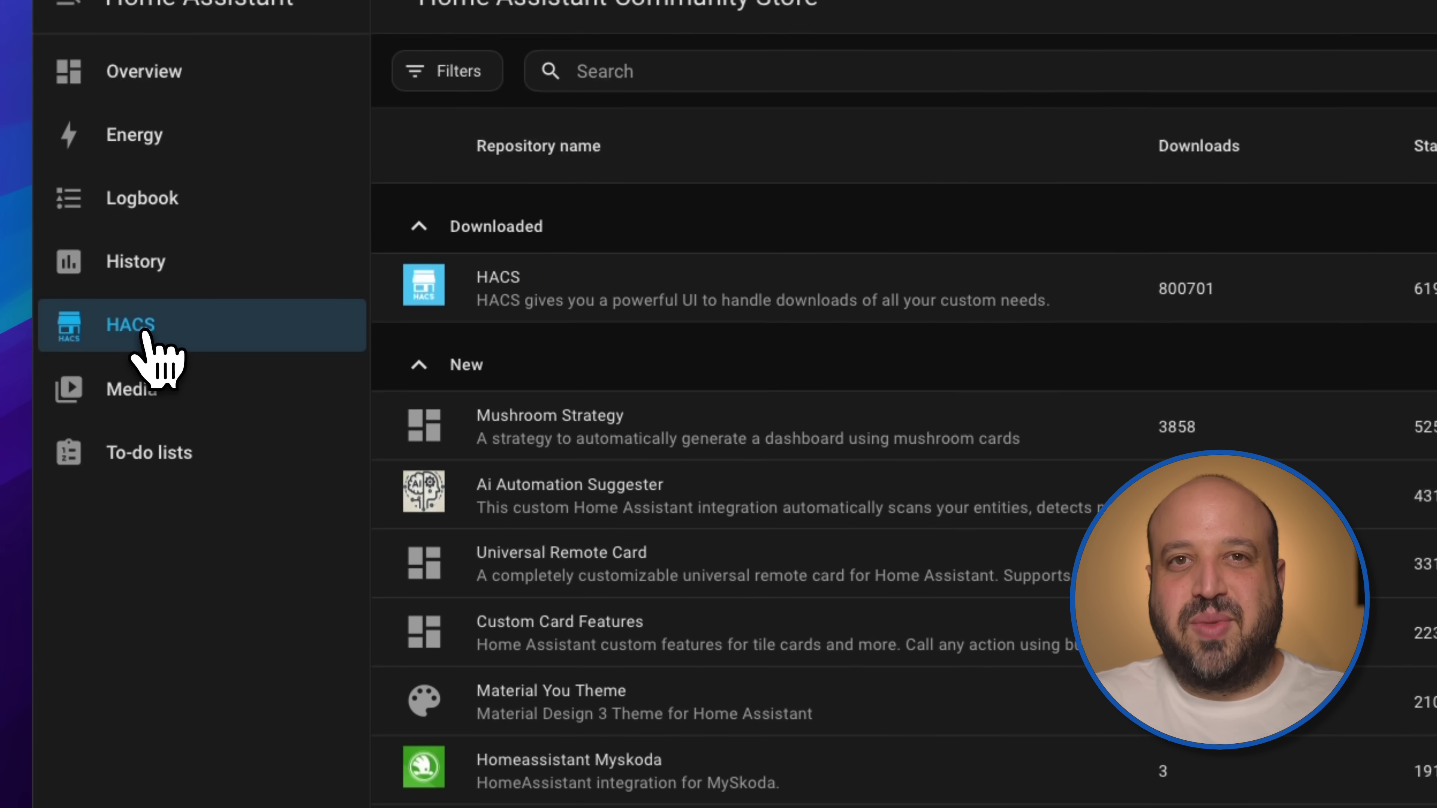
pyautogui.scroll(-3, 662, 391)
pyautogui.scroll(-3, 667, 375)
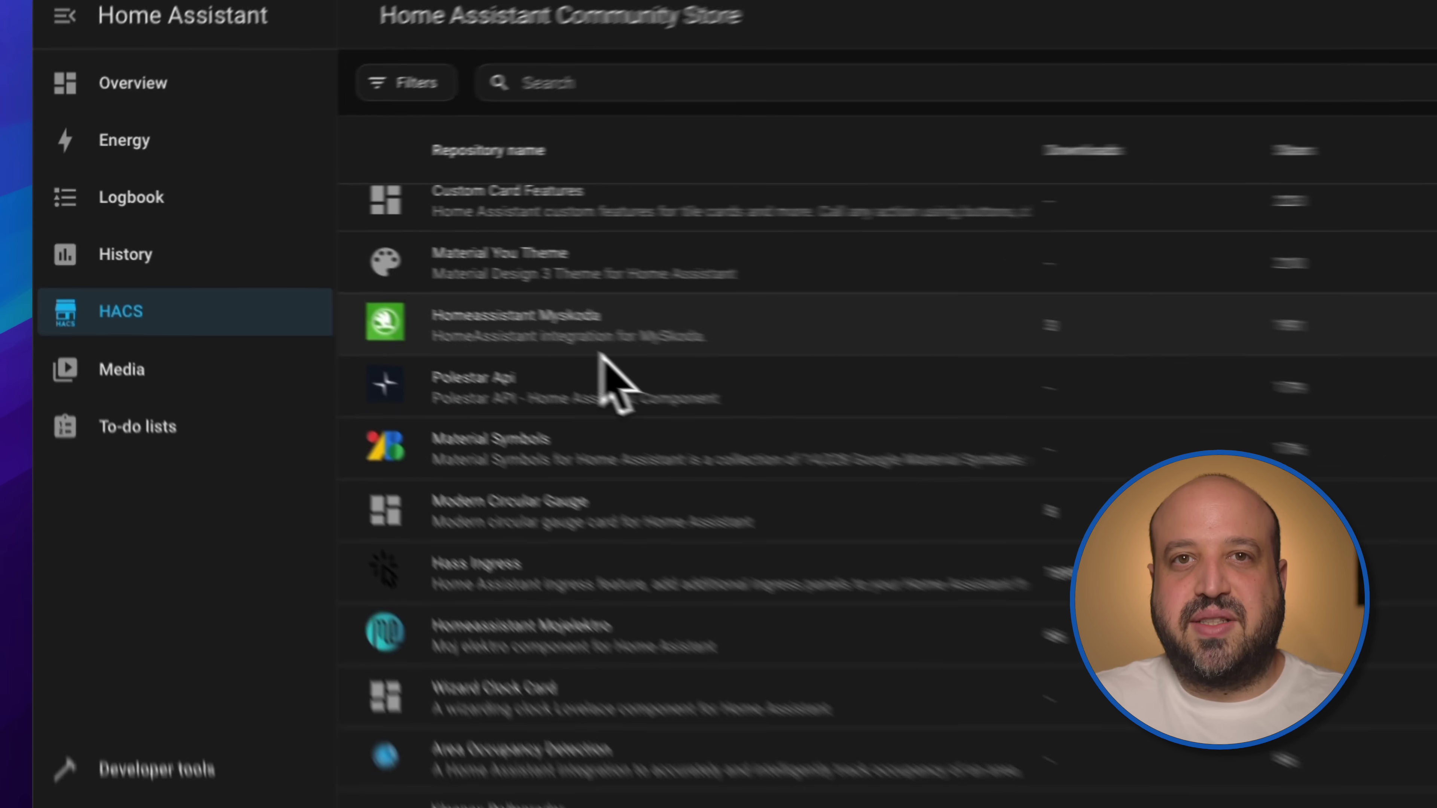